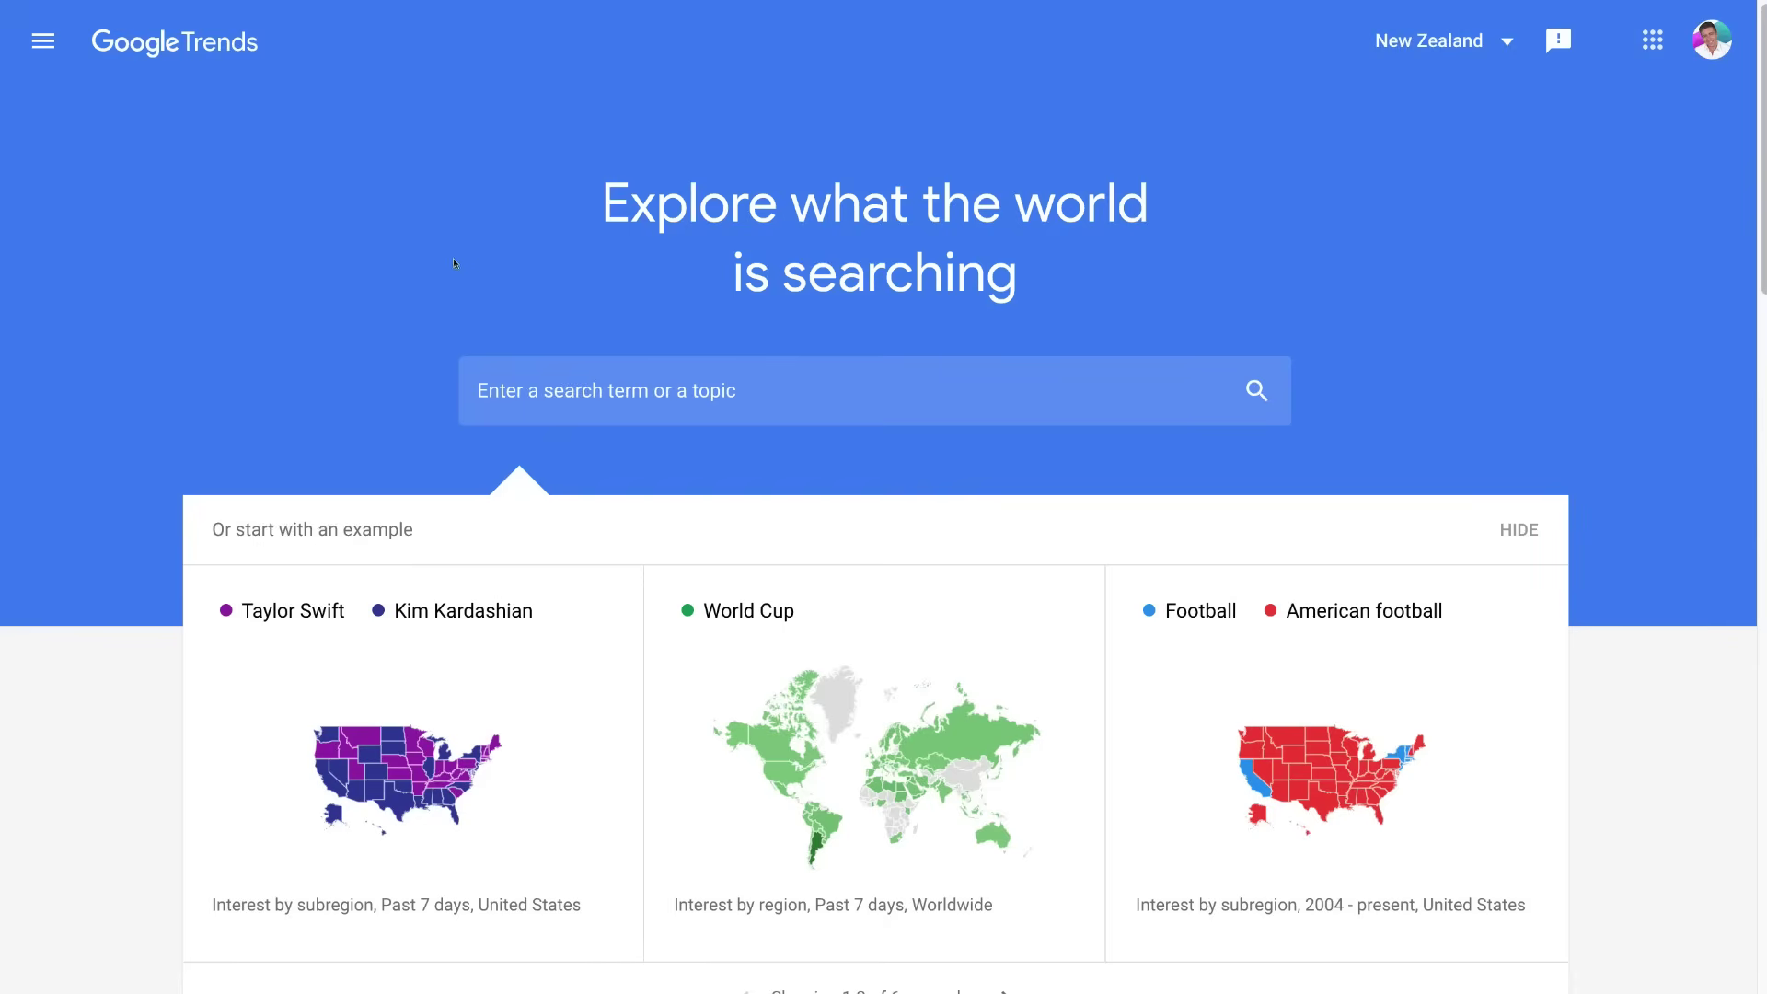
Step: Explore search interest for the search term "home workouts"
click(489, 385)
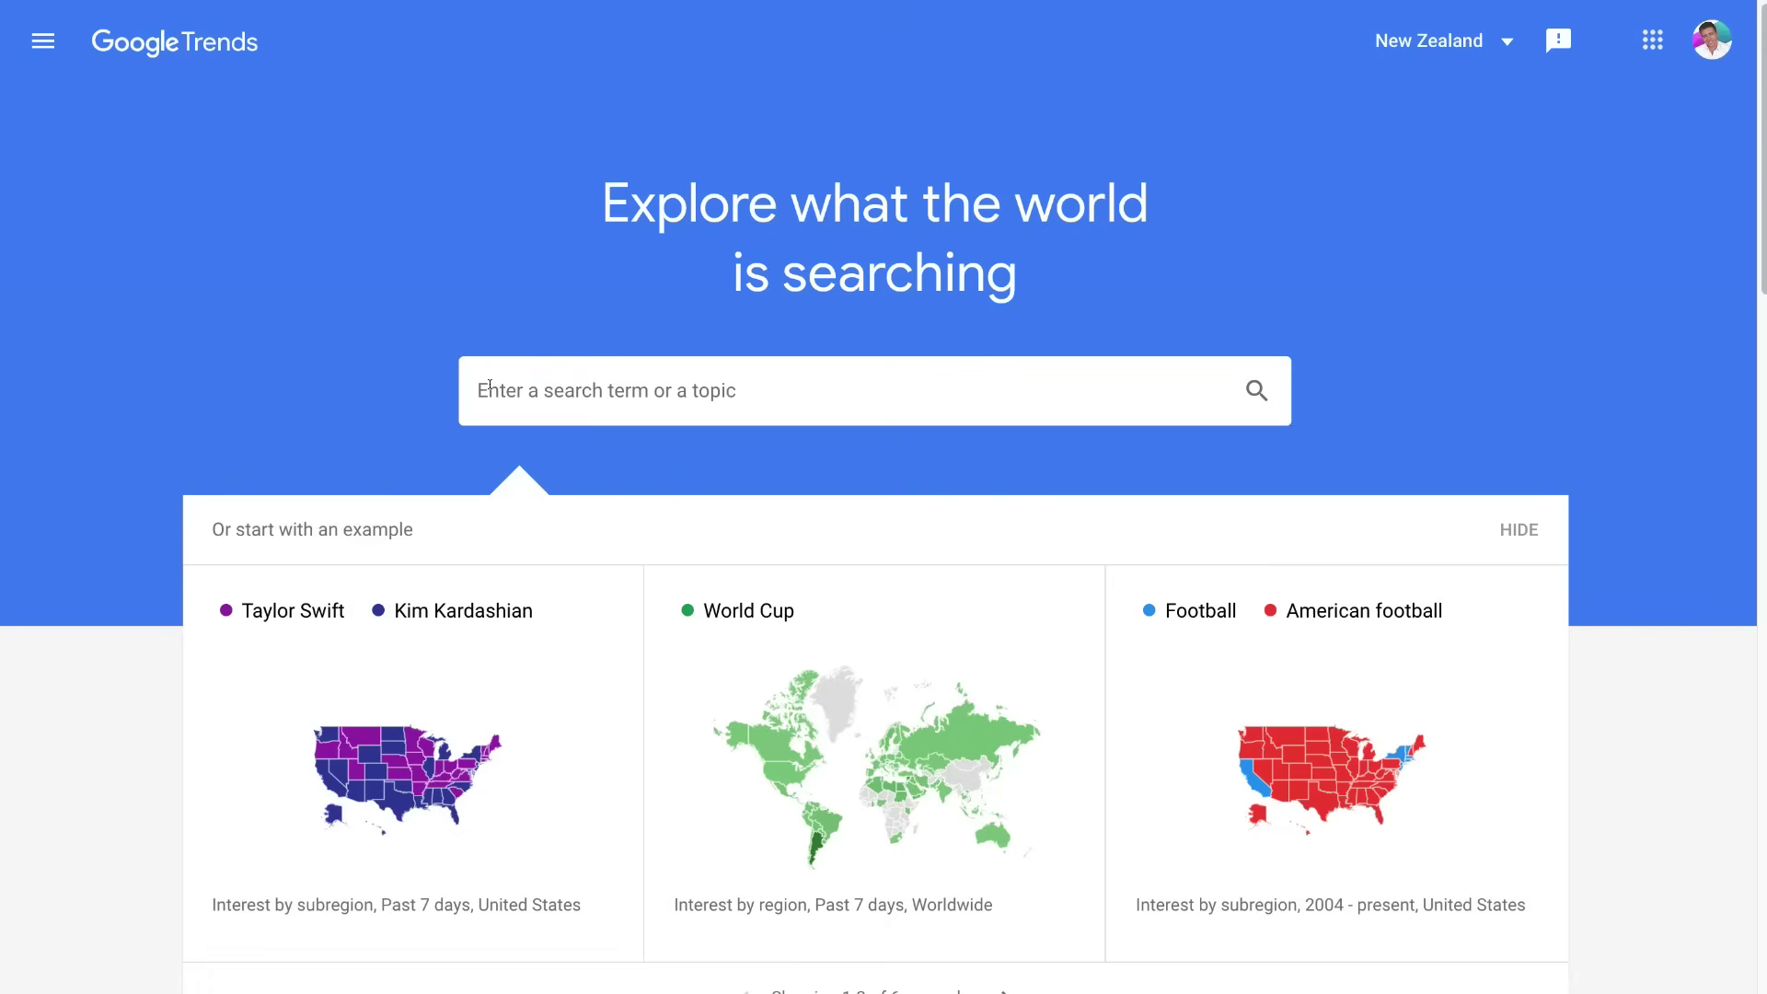
text(home workouts)
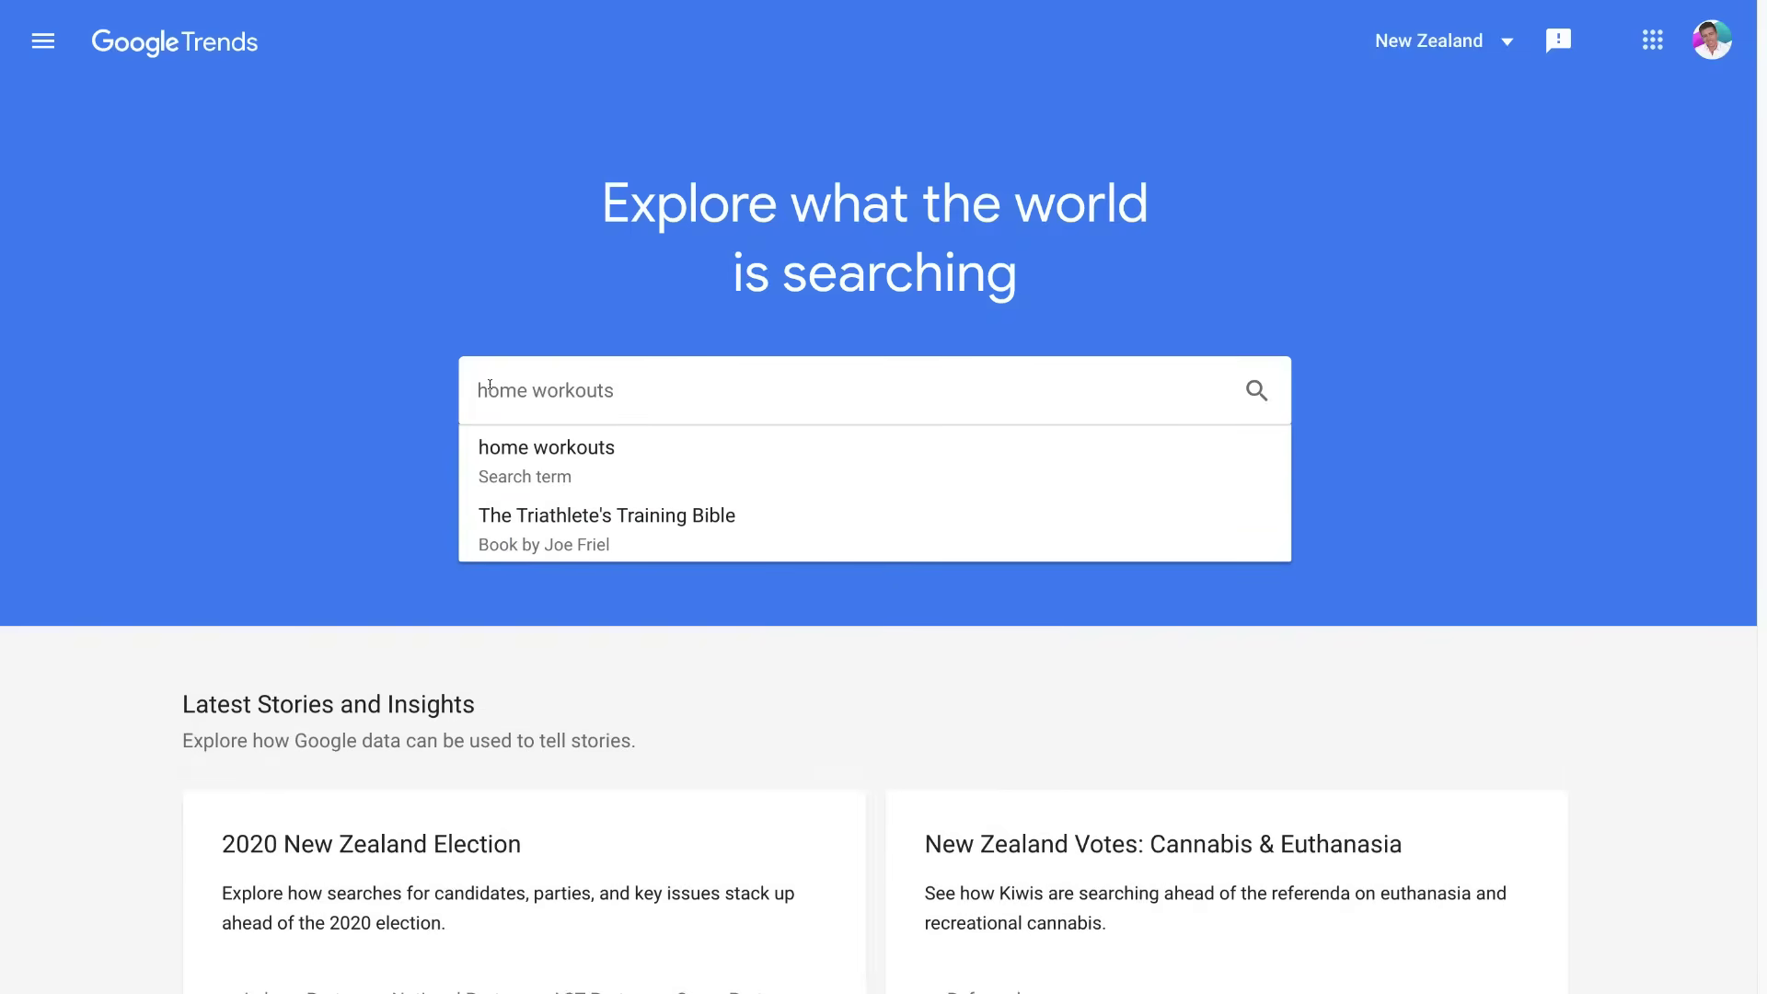
click(620, 456)
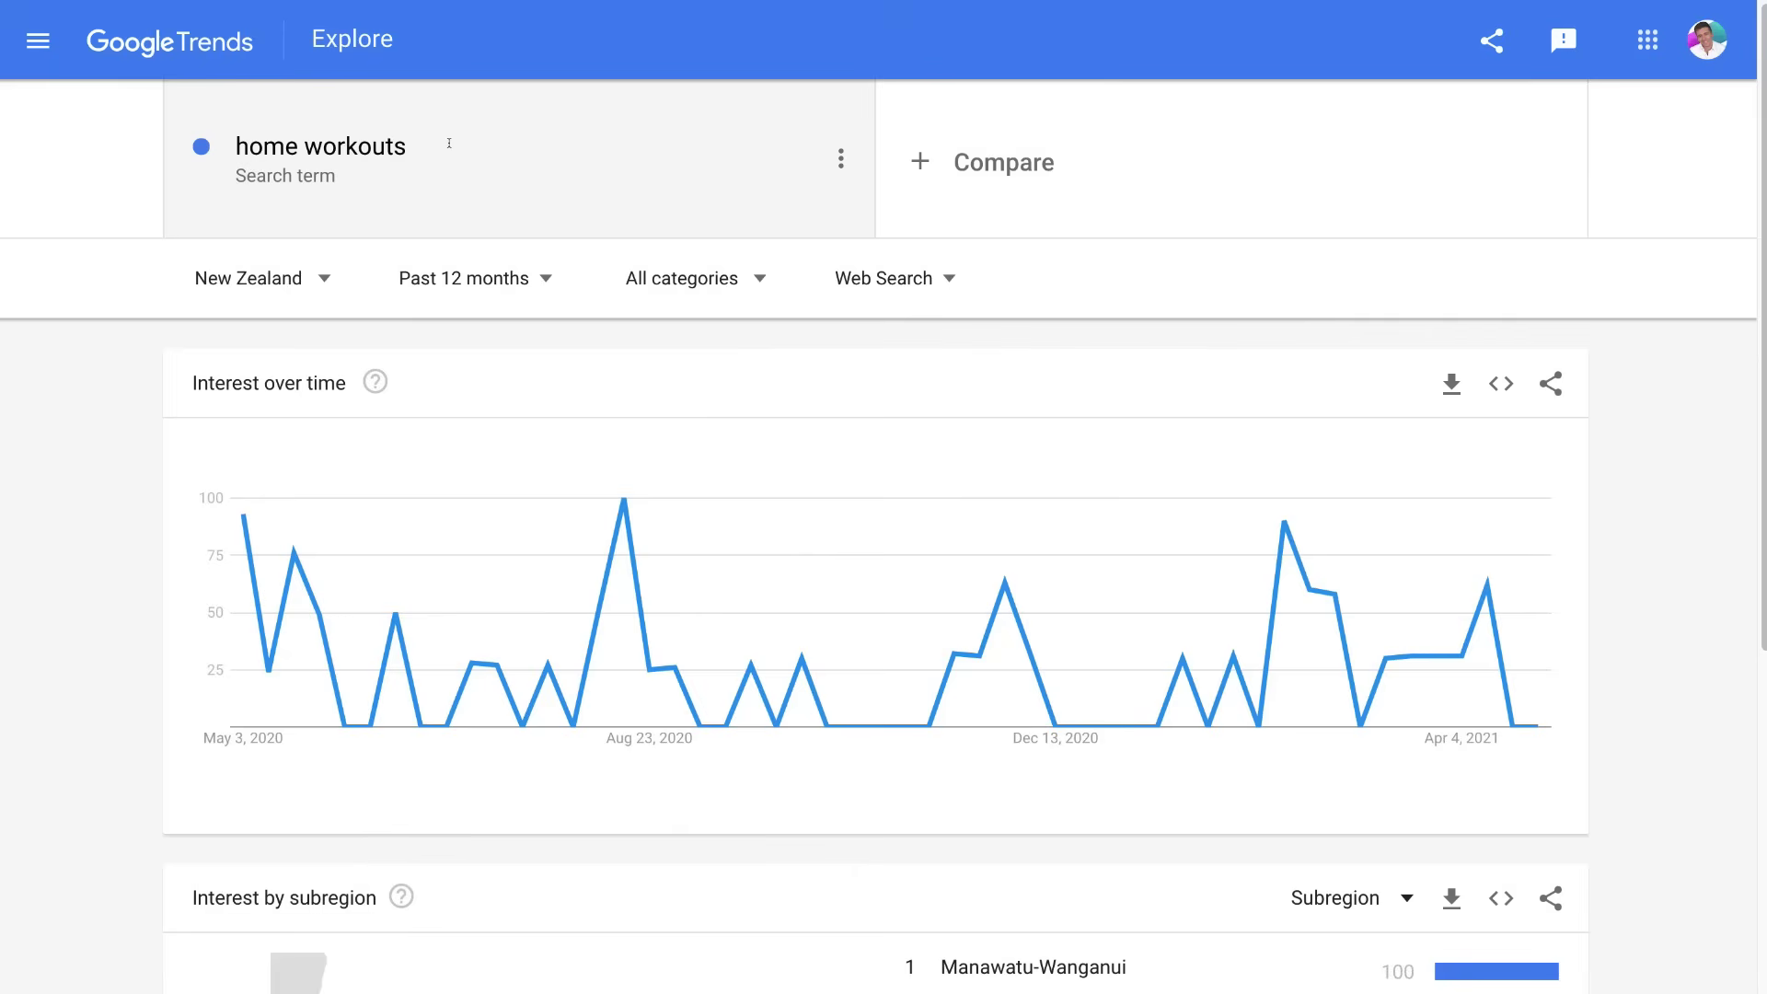
Step: Set the trend's region to Worldwide and its time range to Past 5 years
click(266, 277)
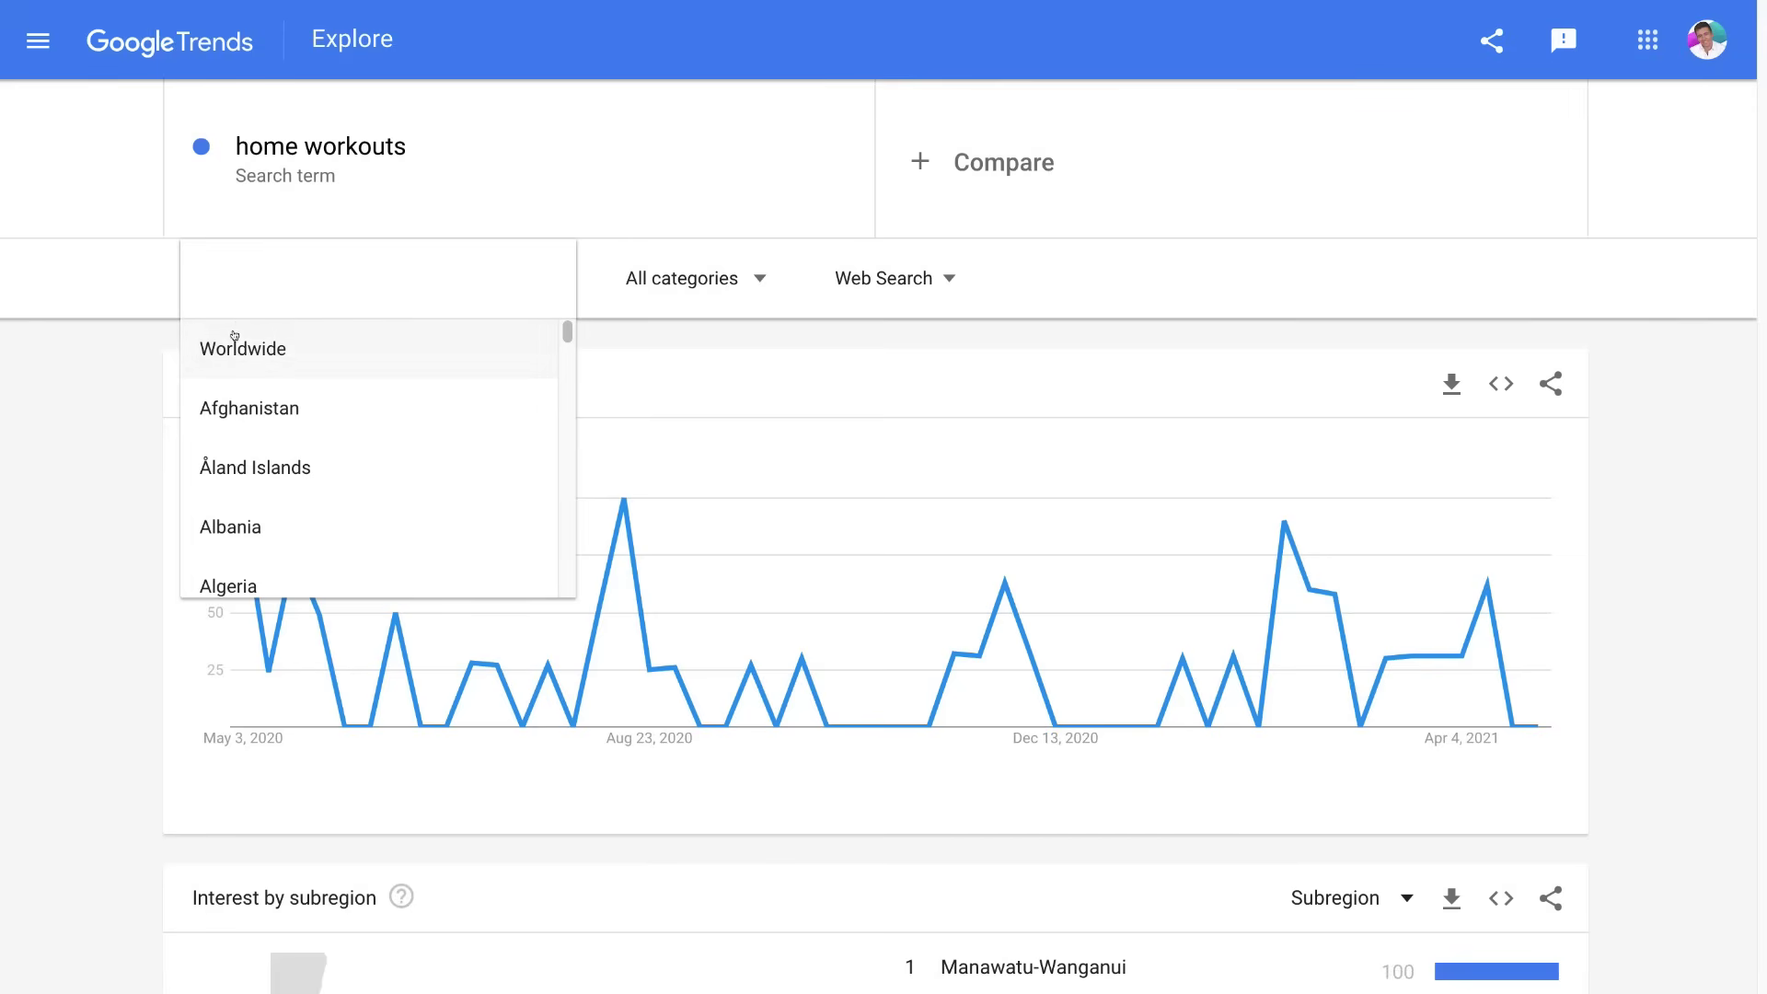
click(322, 350)
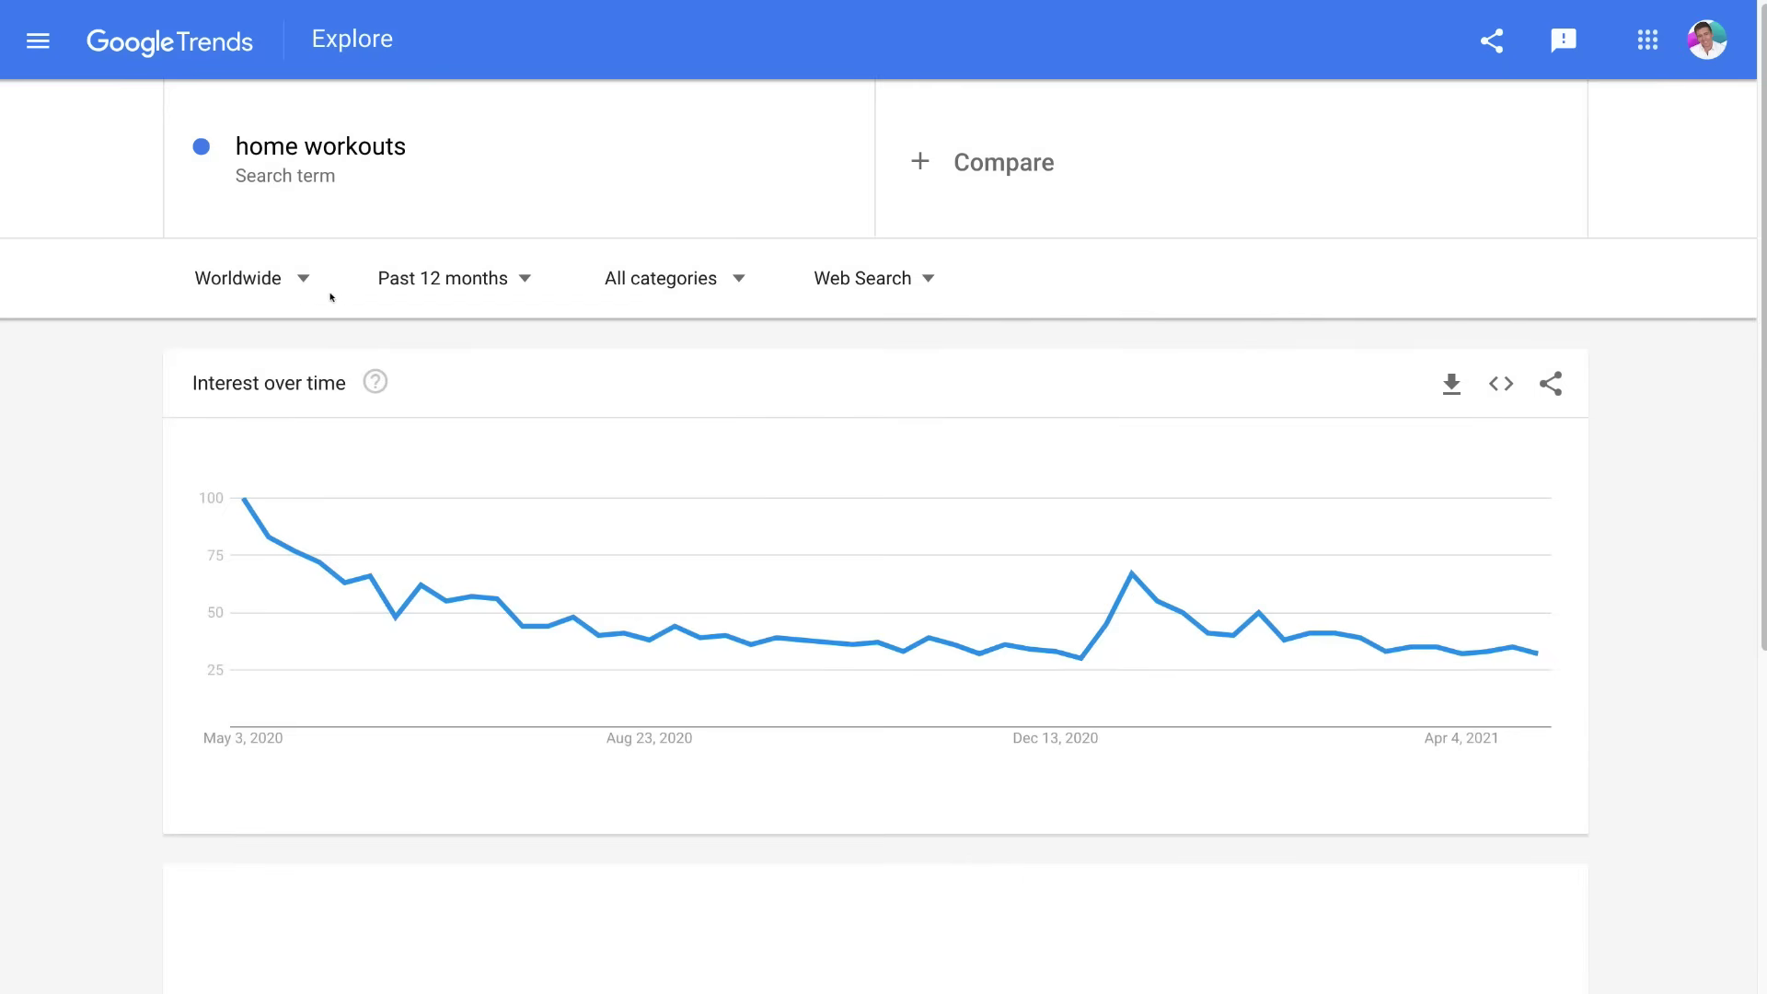
click(489, 279)
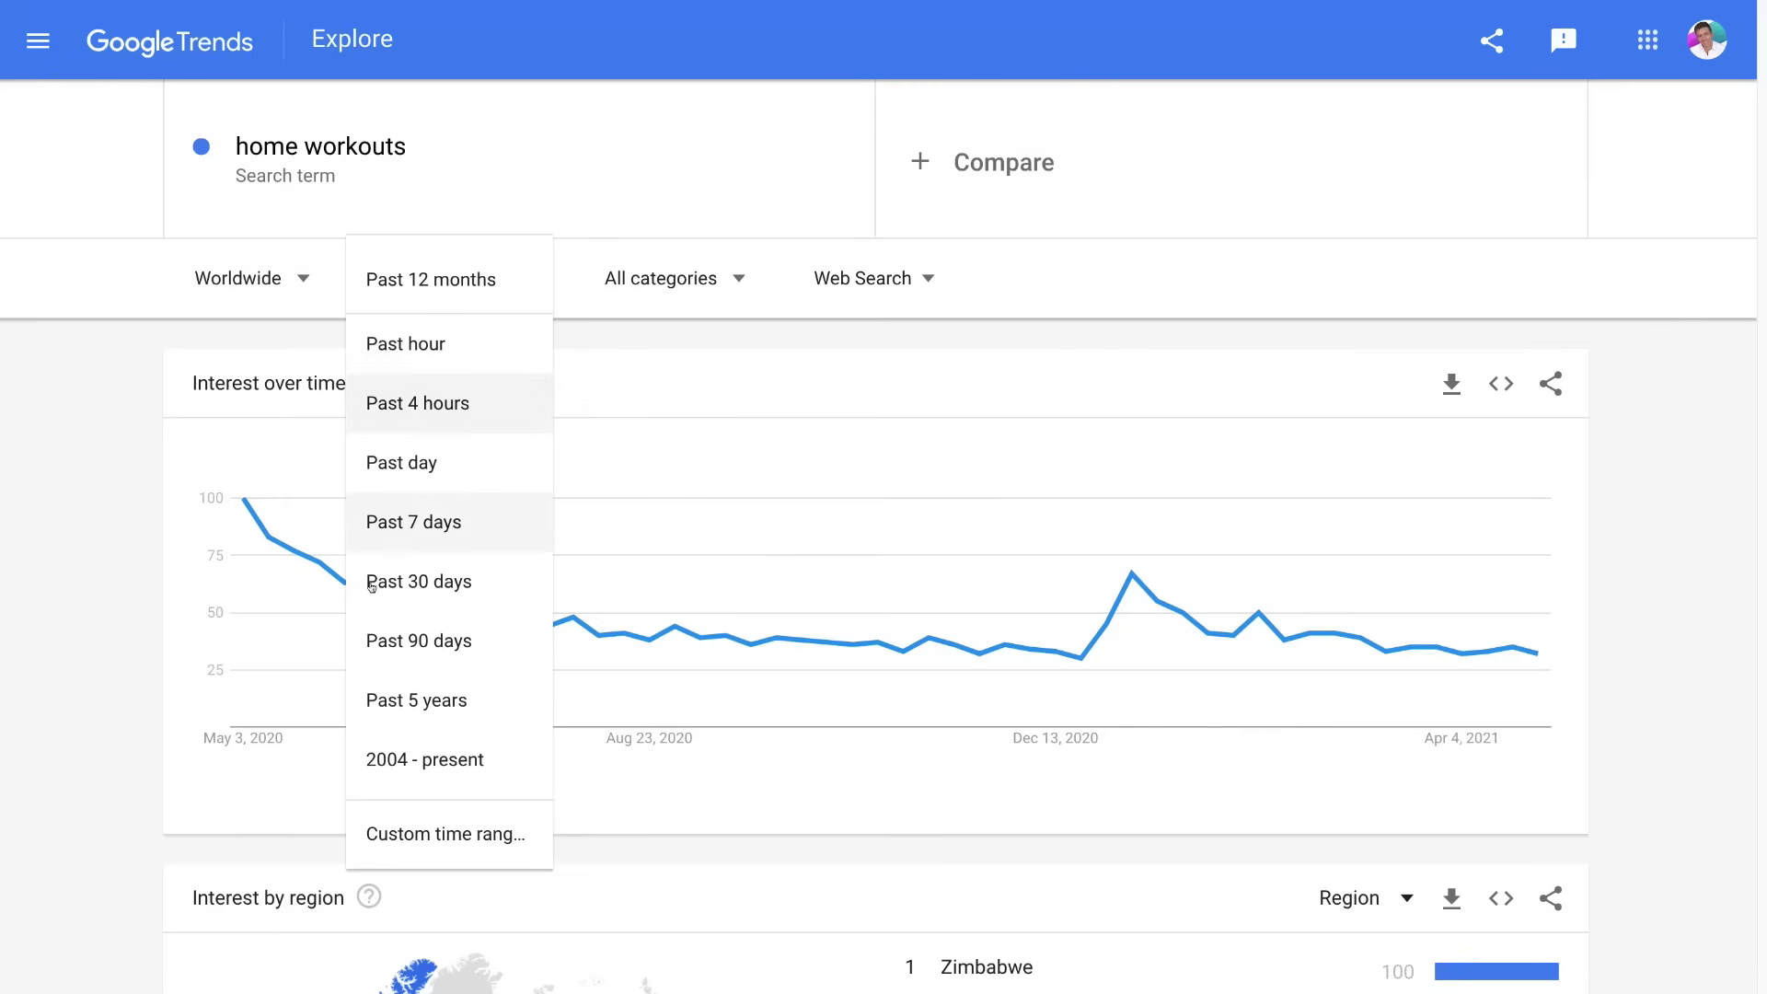
click(486, 706)
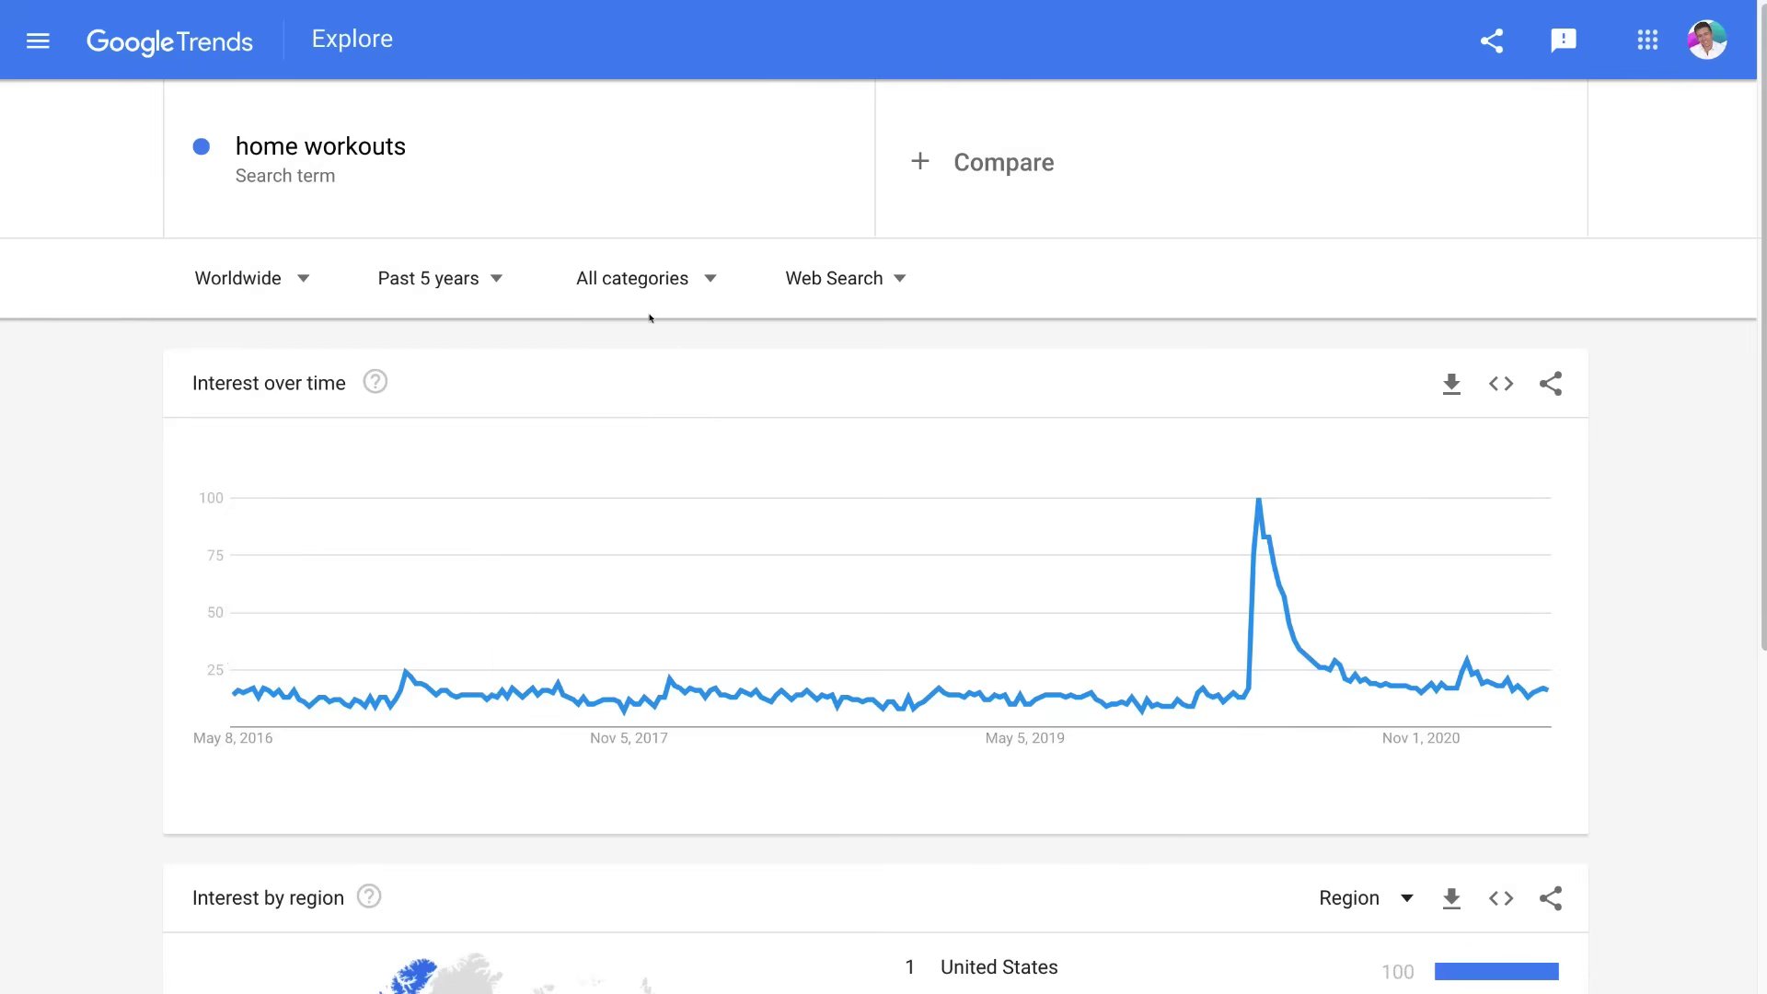
Step: Review the available category and search type filters, and examine the interest by region breakdown with its display options
click(658, 280)
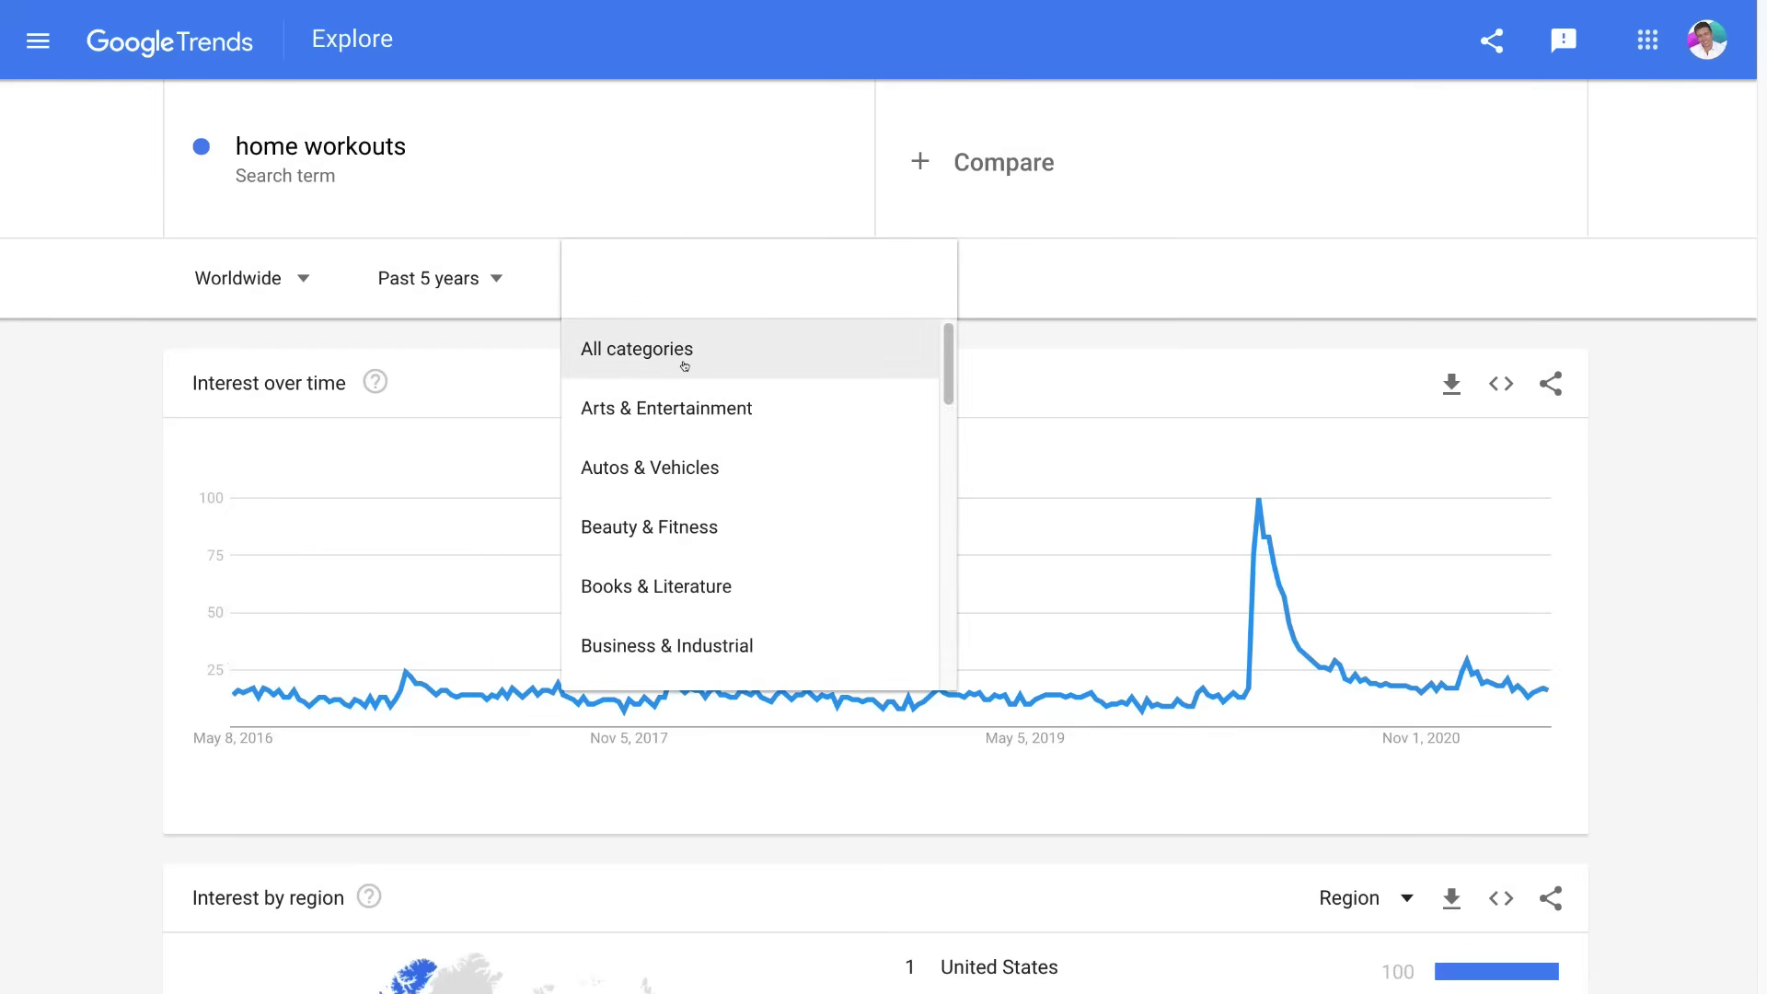
click(980, 351)
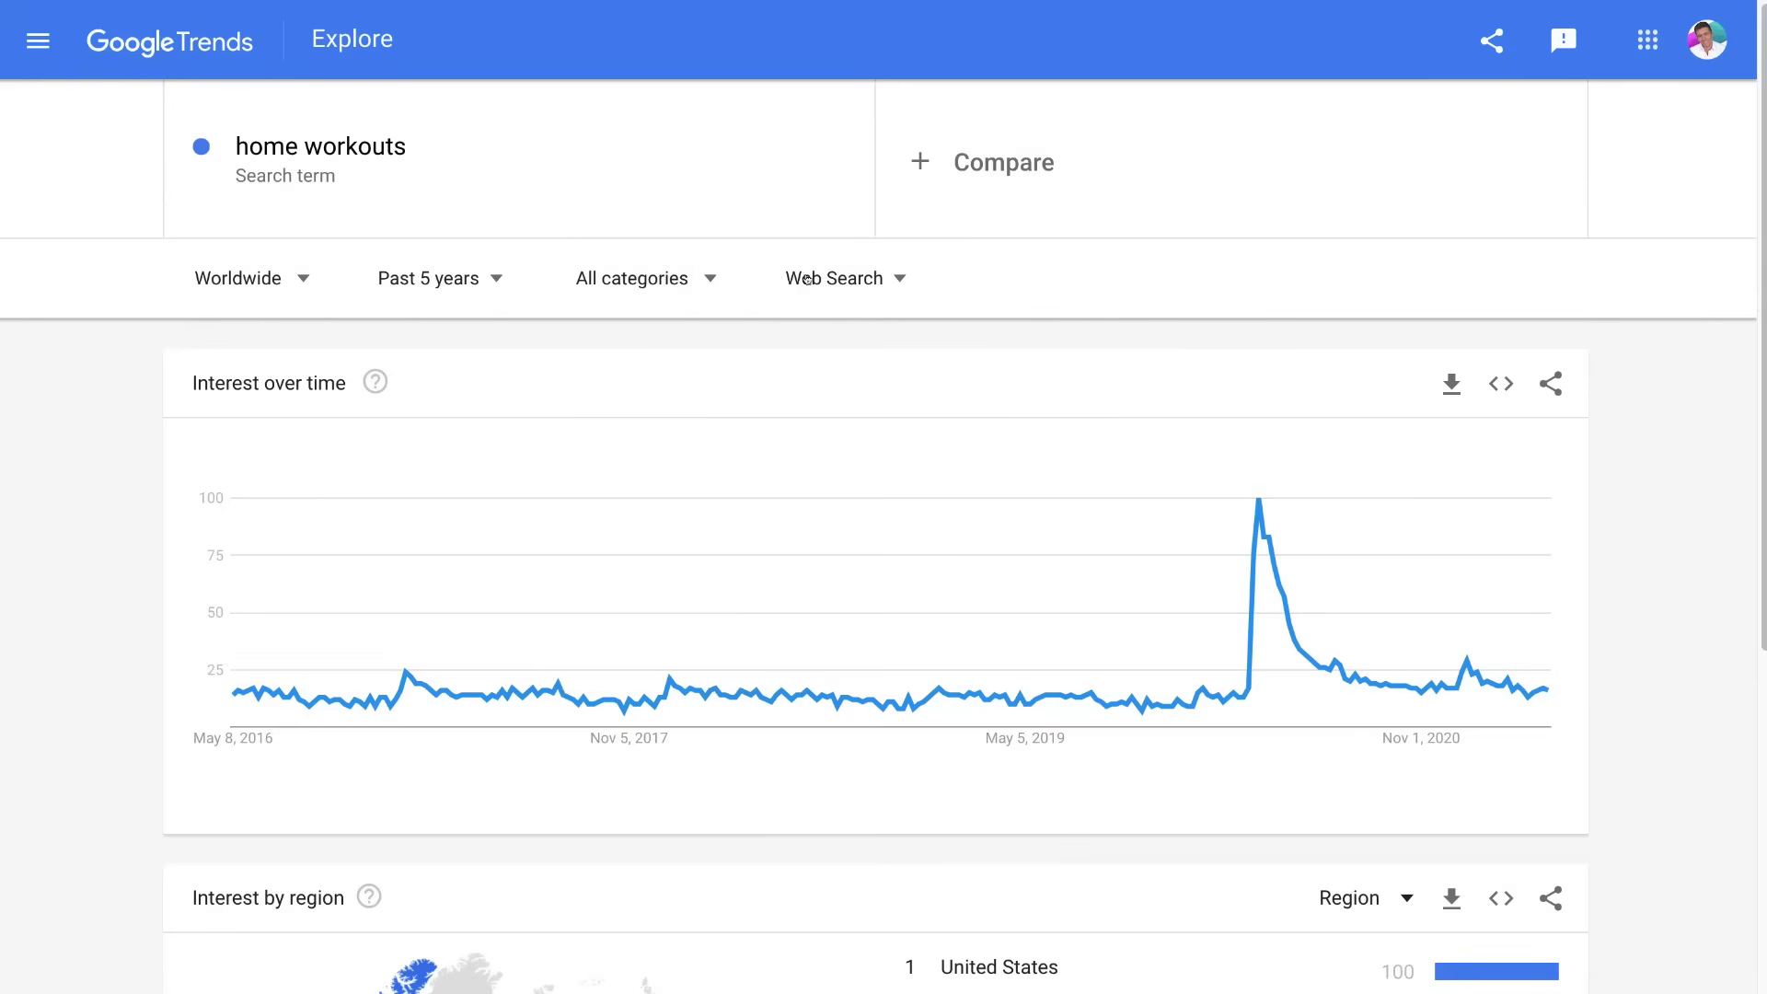
click(862, 278)
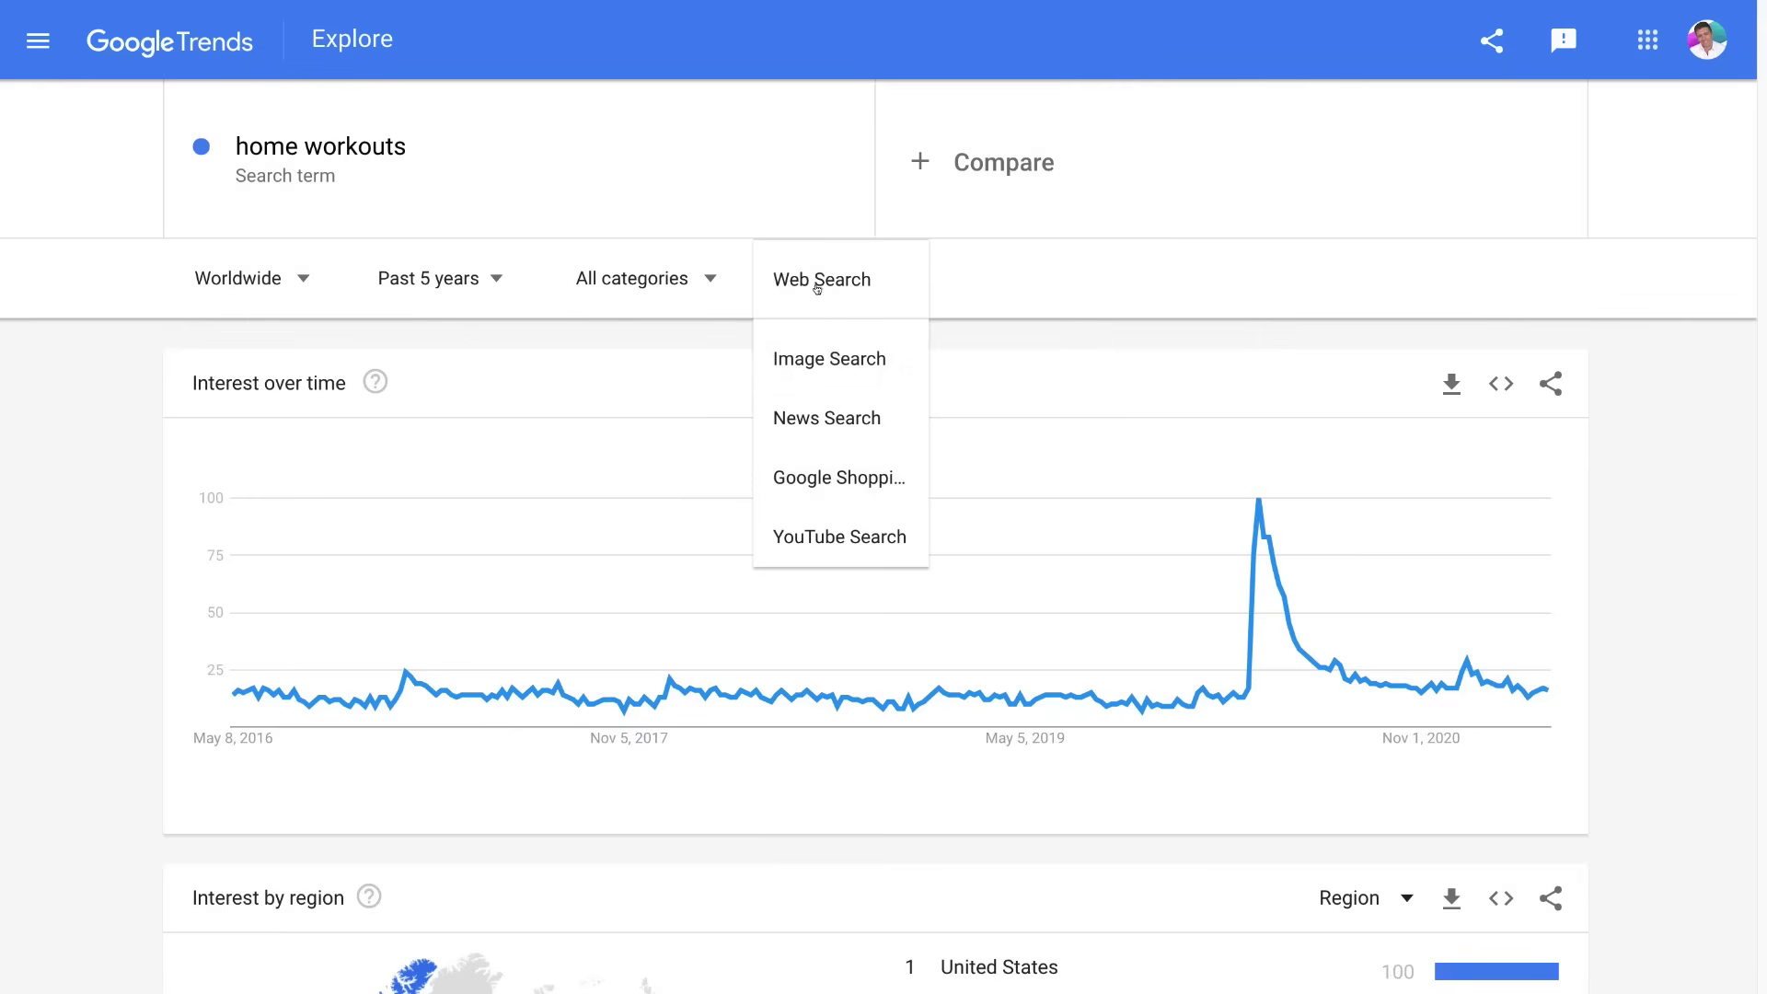
click(968, 286)
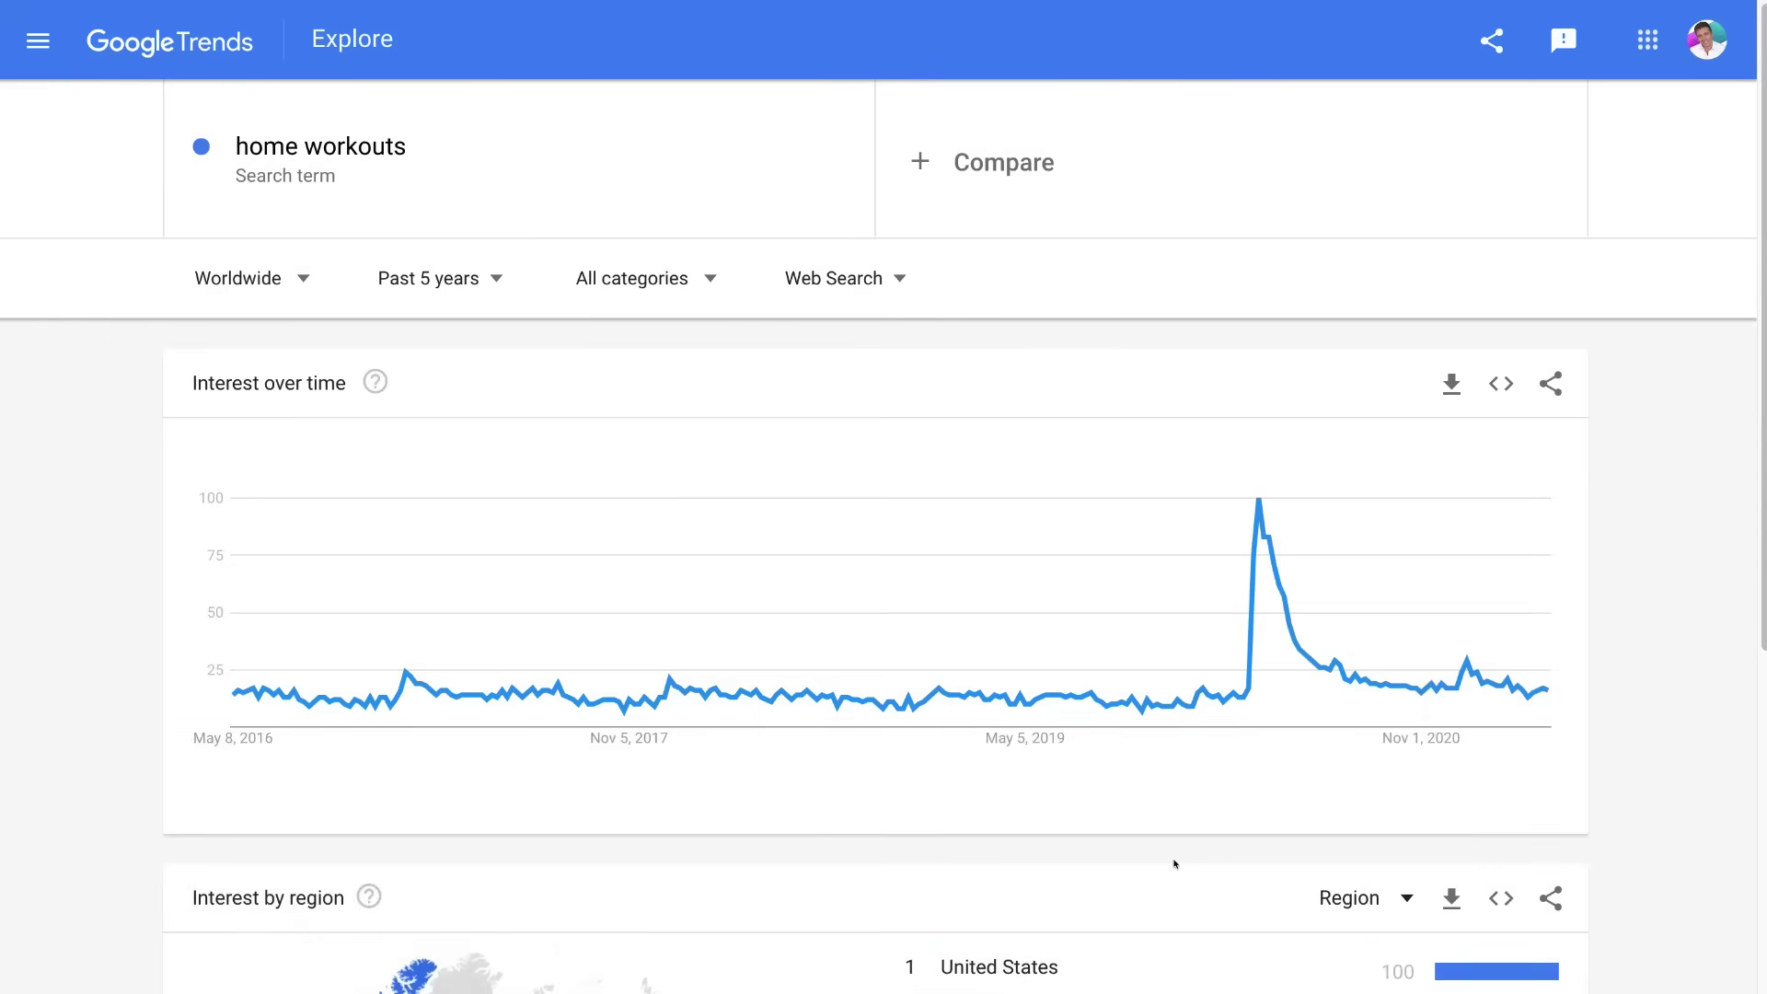
scroll(947, 856, down, 2)
scroll(946, 851, down, 2)
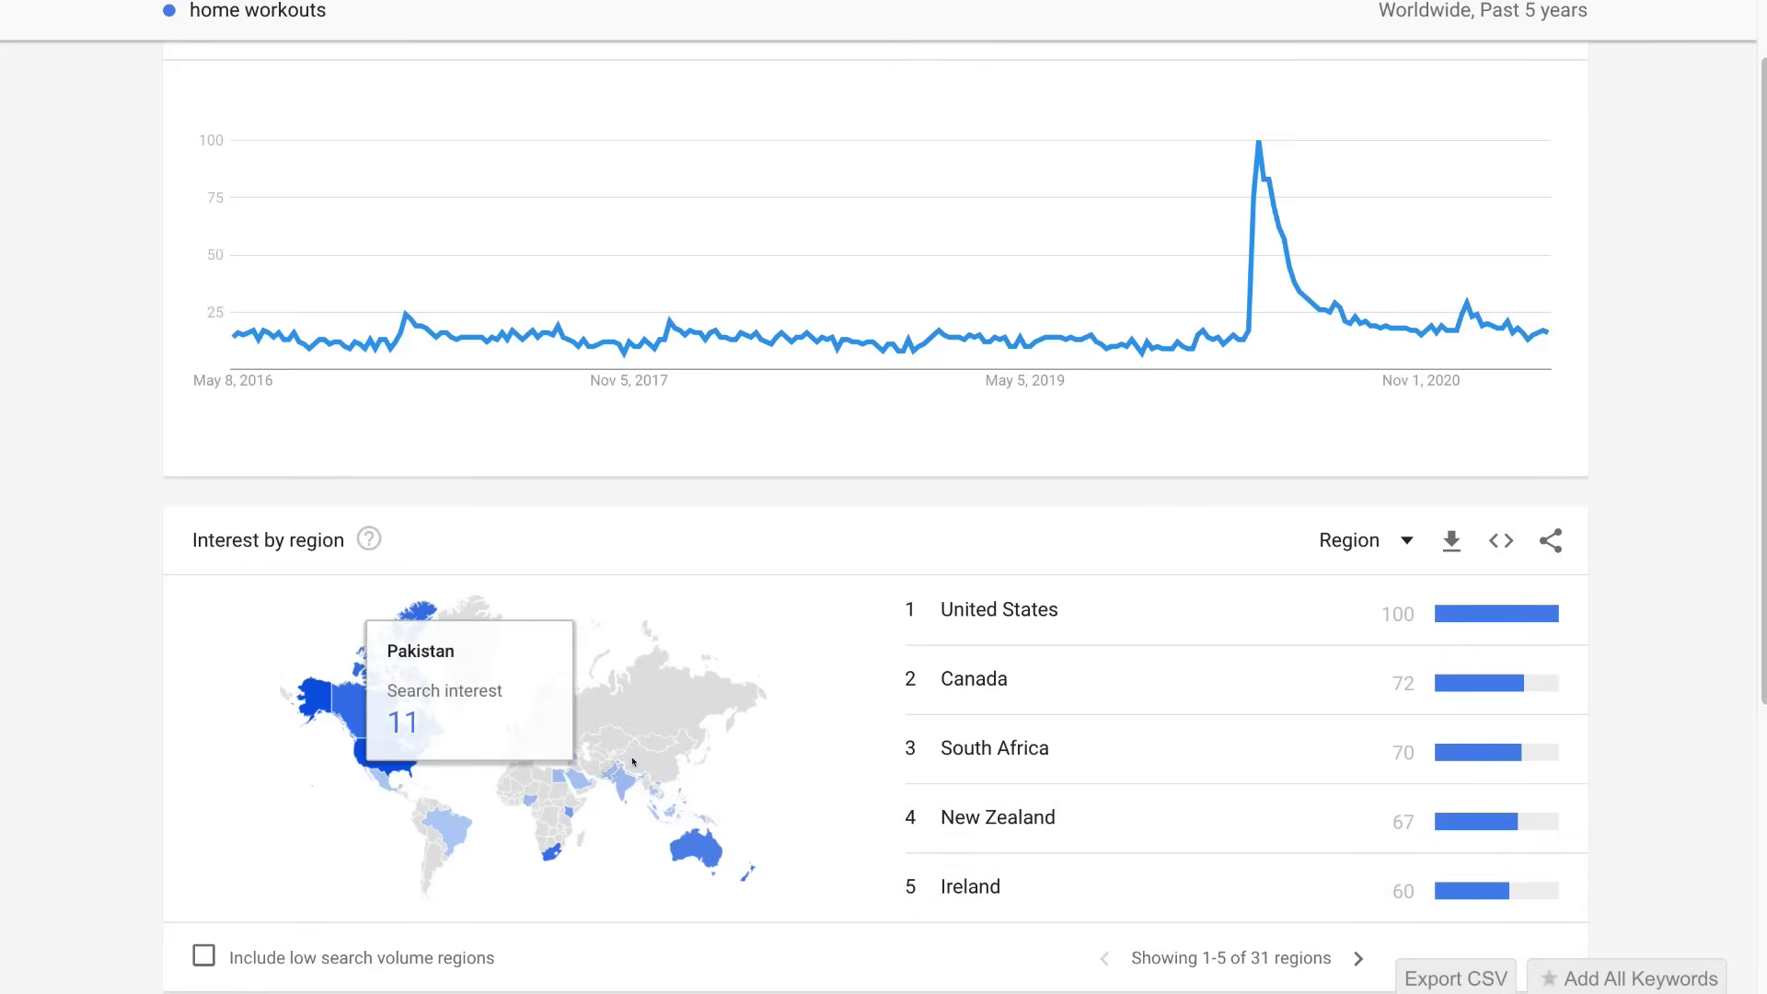
click(1341, 538)
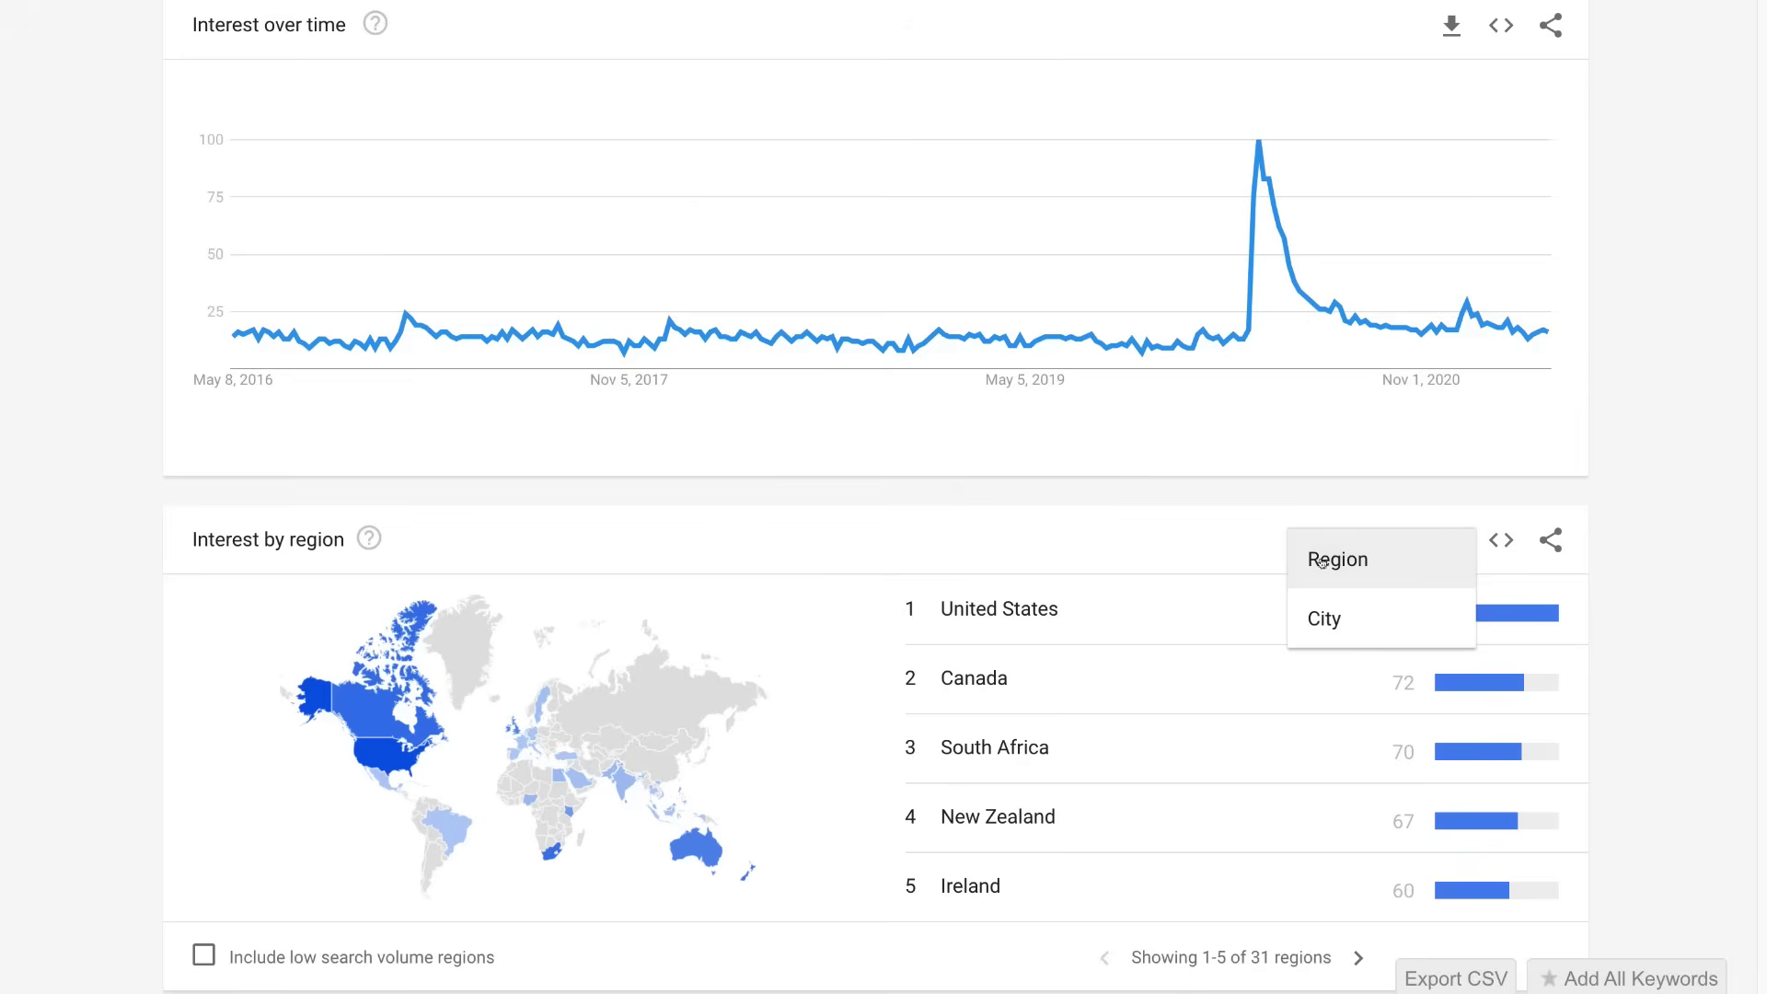
click(1180, 530)
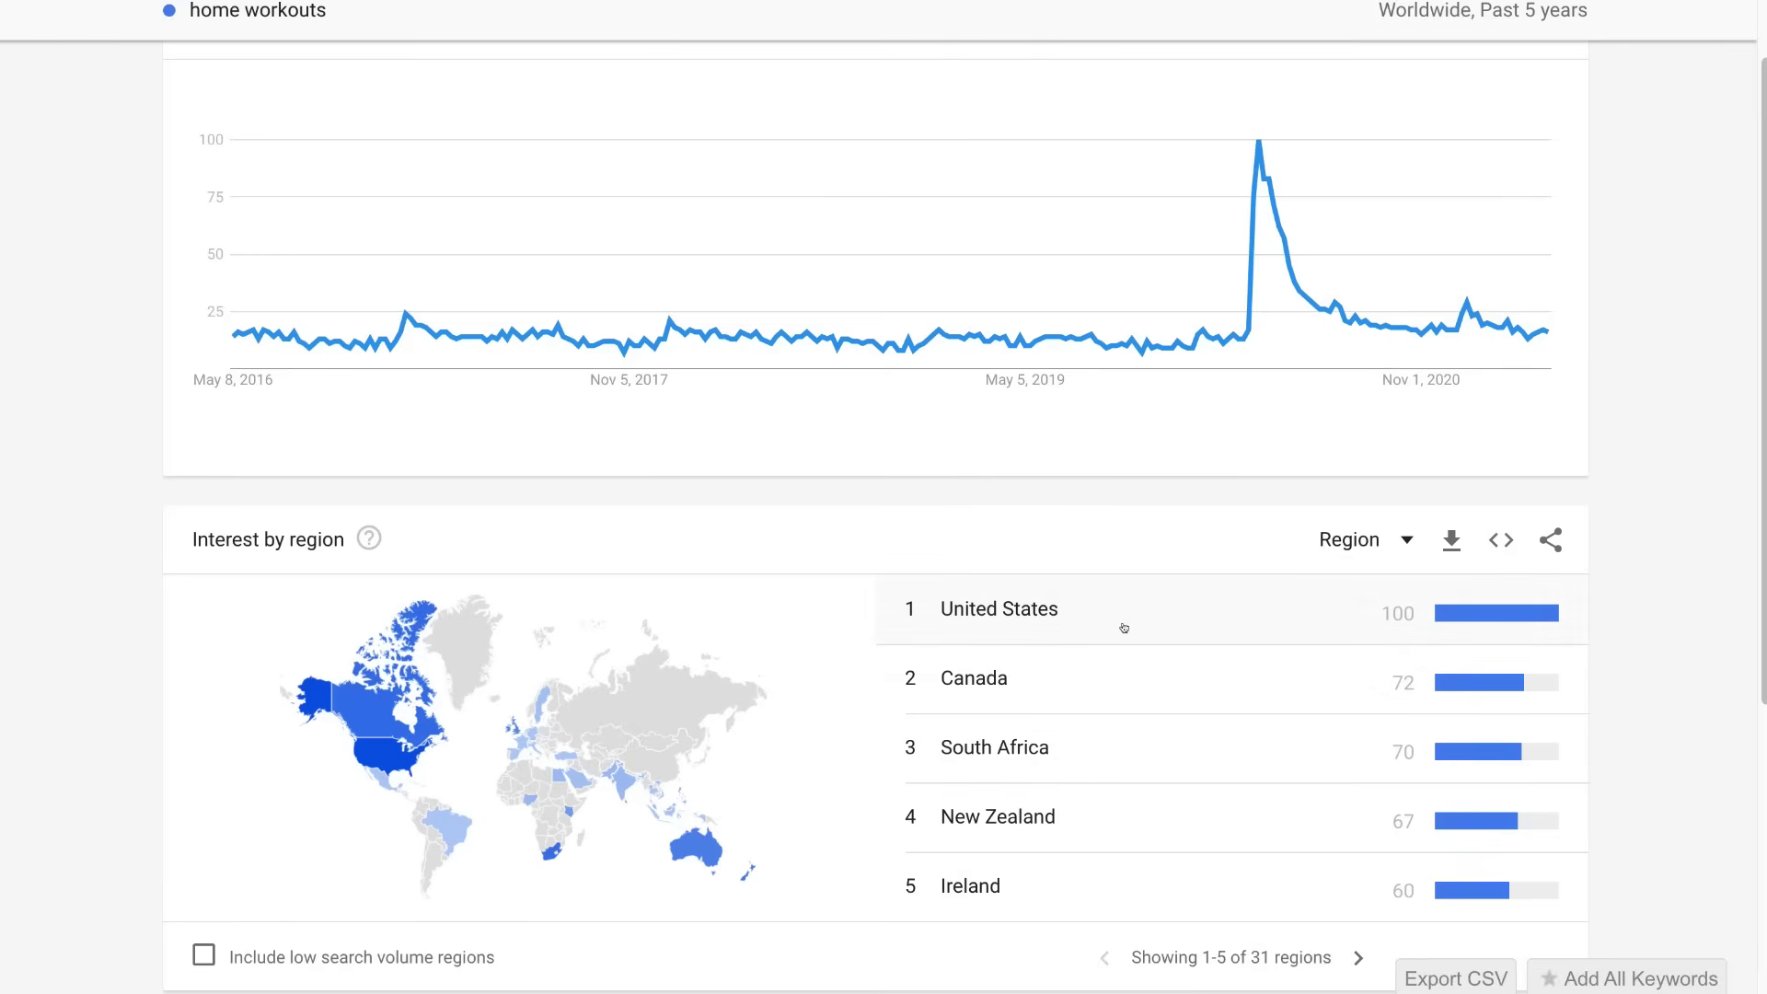
Step: Switch the related topics list for home workouts from Rising to Top
scroll(1124, 627, up, 2)
scroll(1127, 747, down, 7)
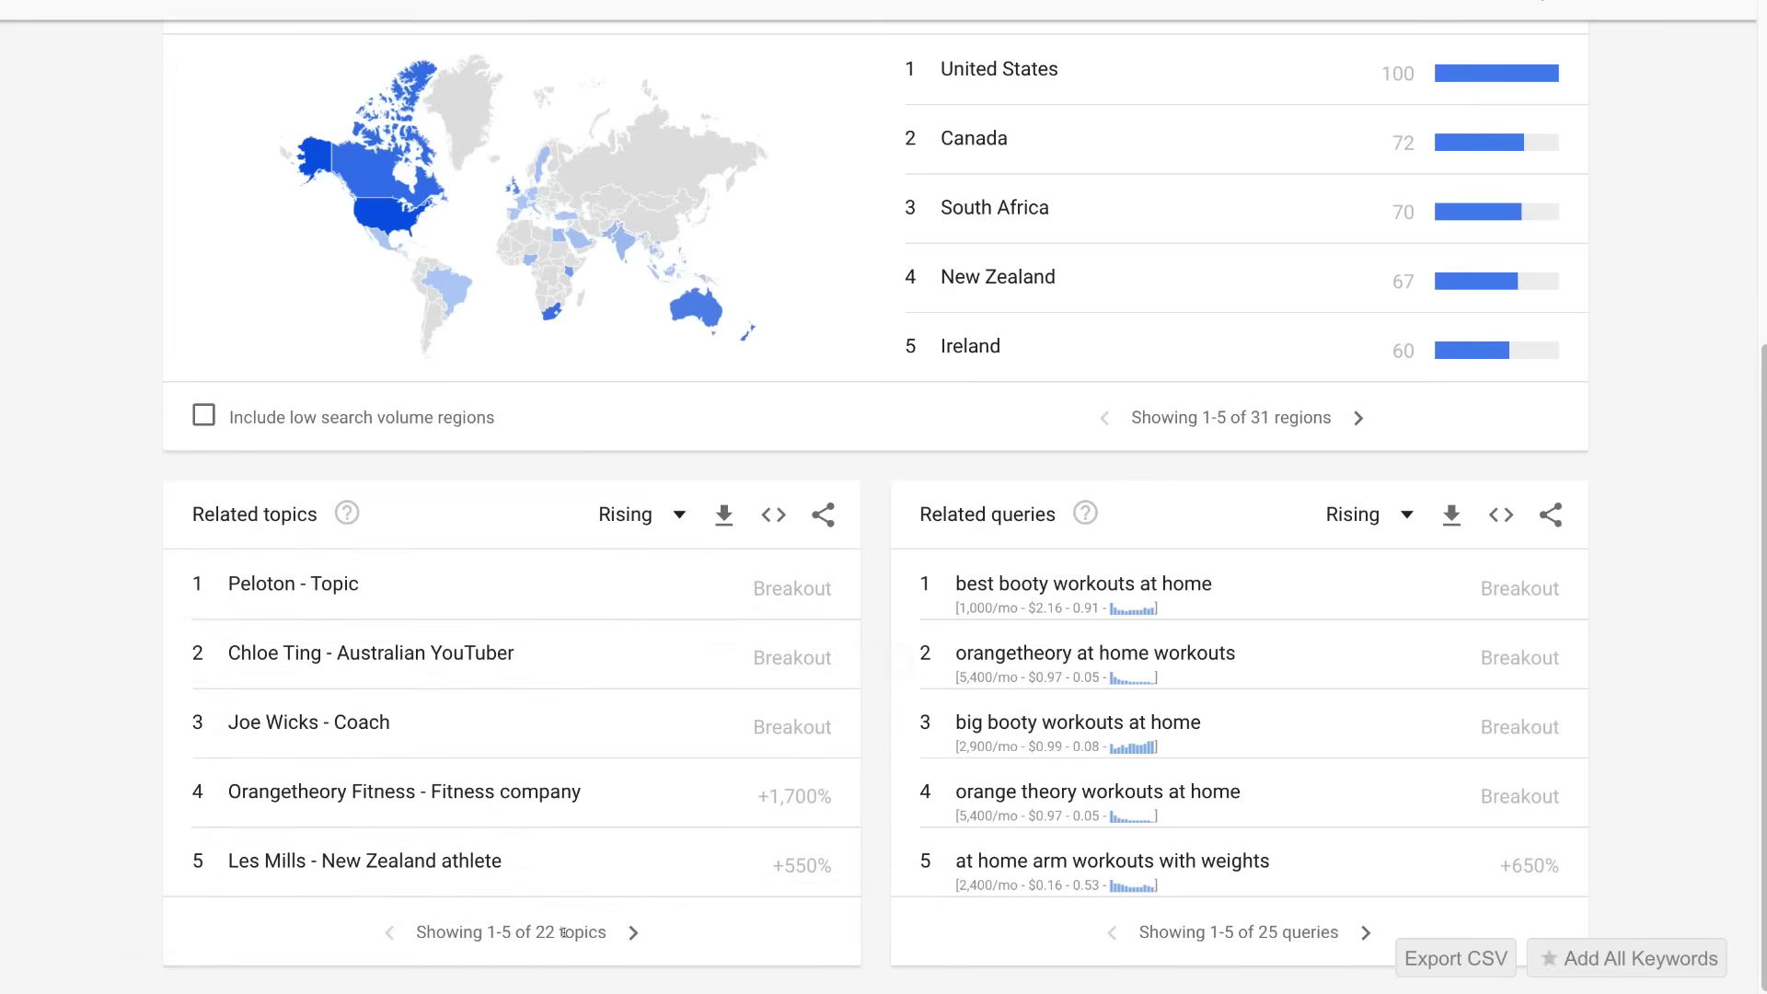
click(631, 513)
click(634, 583)
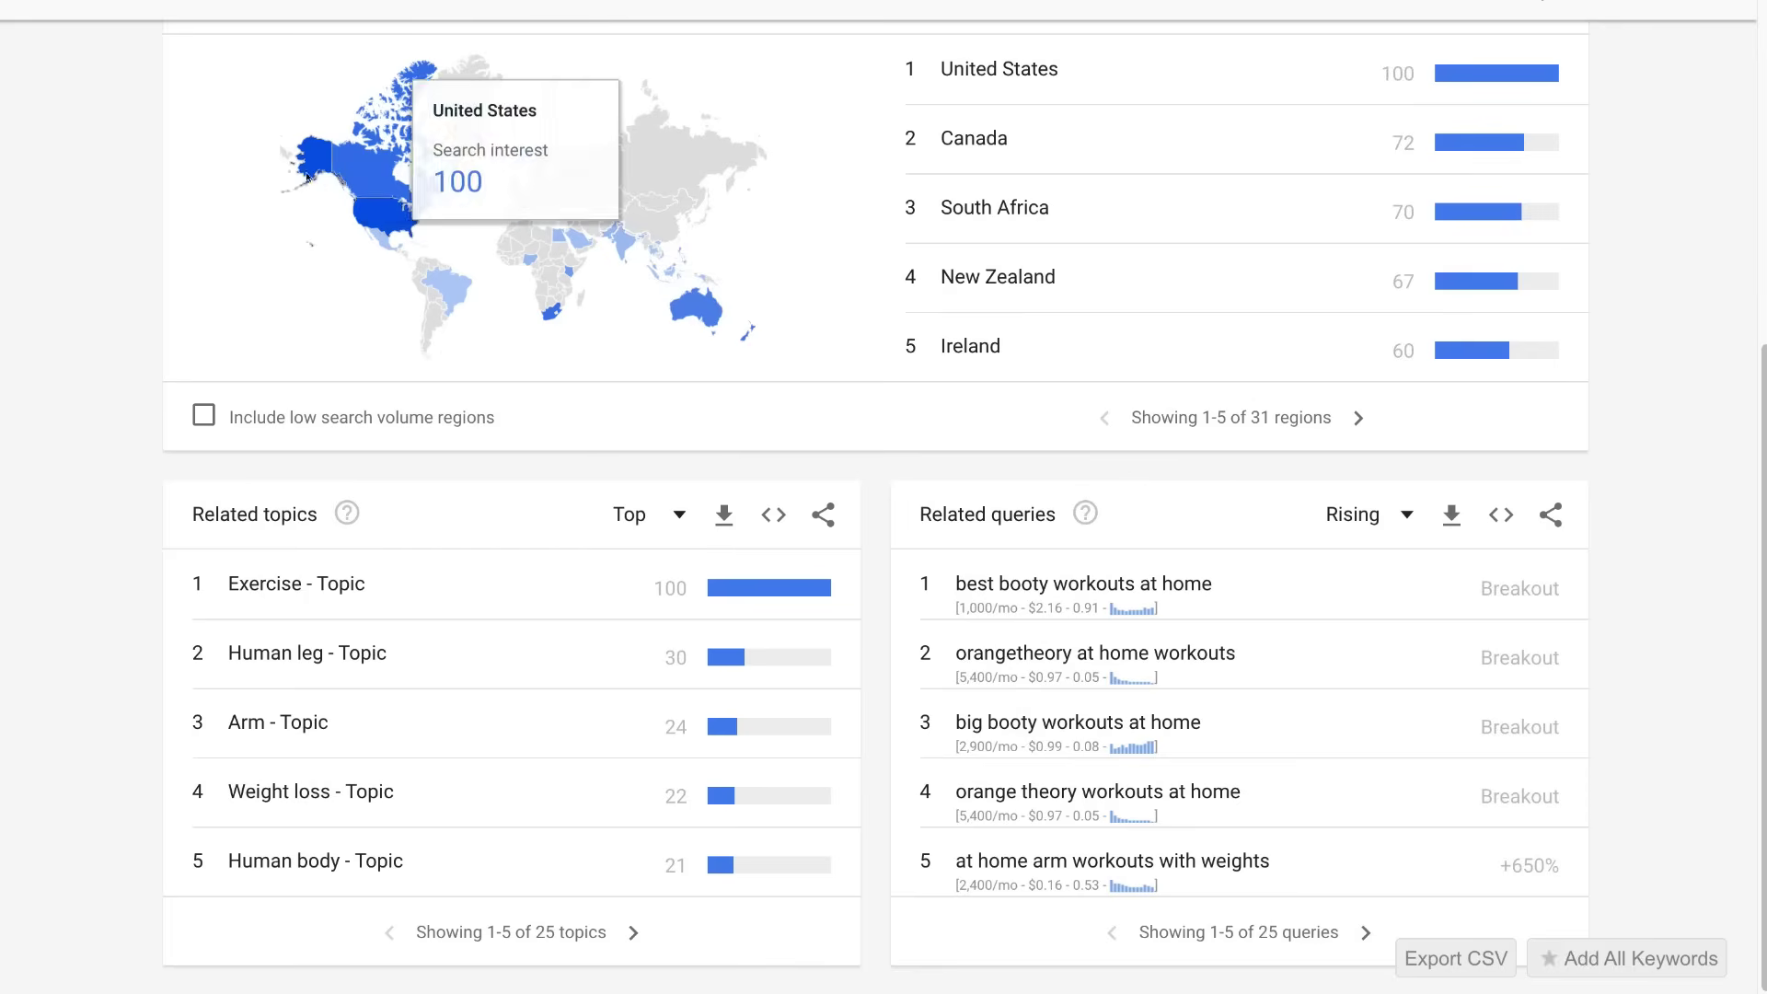
Step: Show the next five rising related queries for home workouts and examine the hiit workouts for home entry
scroll(173, 110, up, 1)
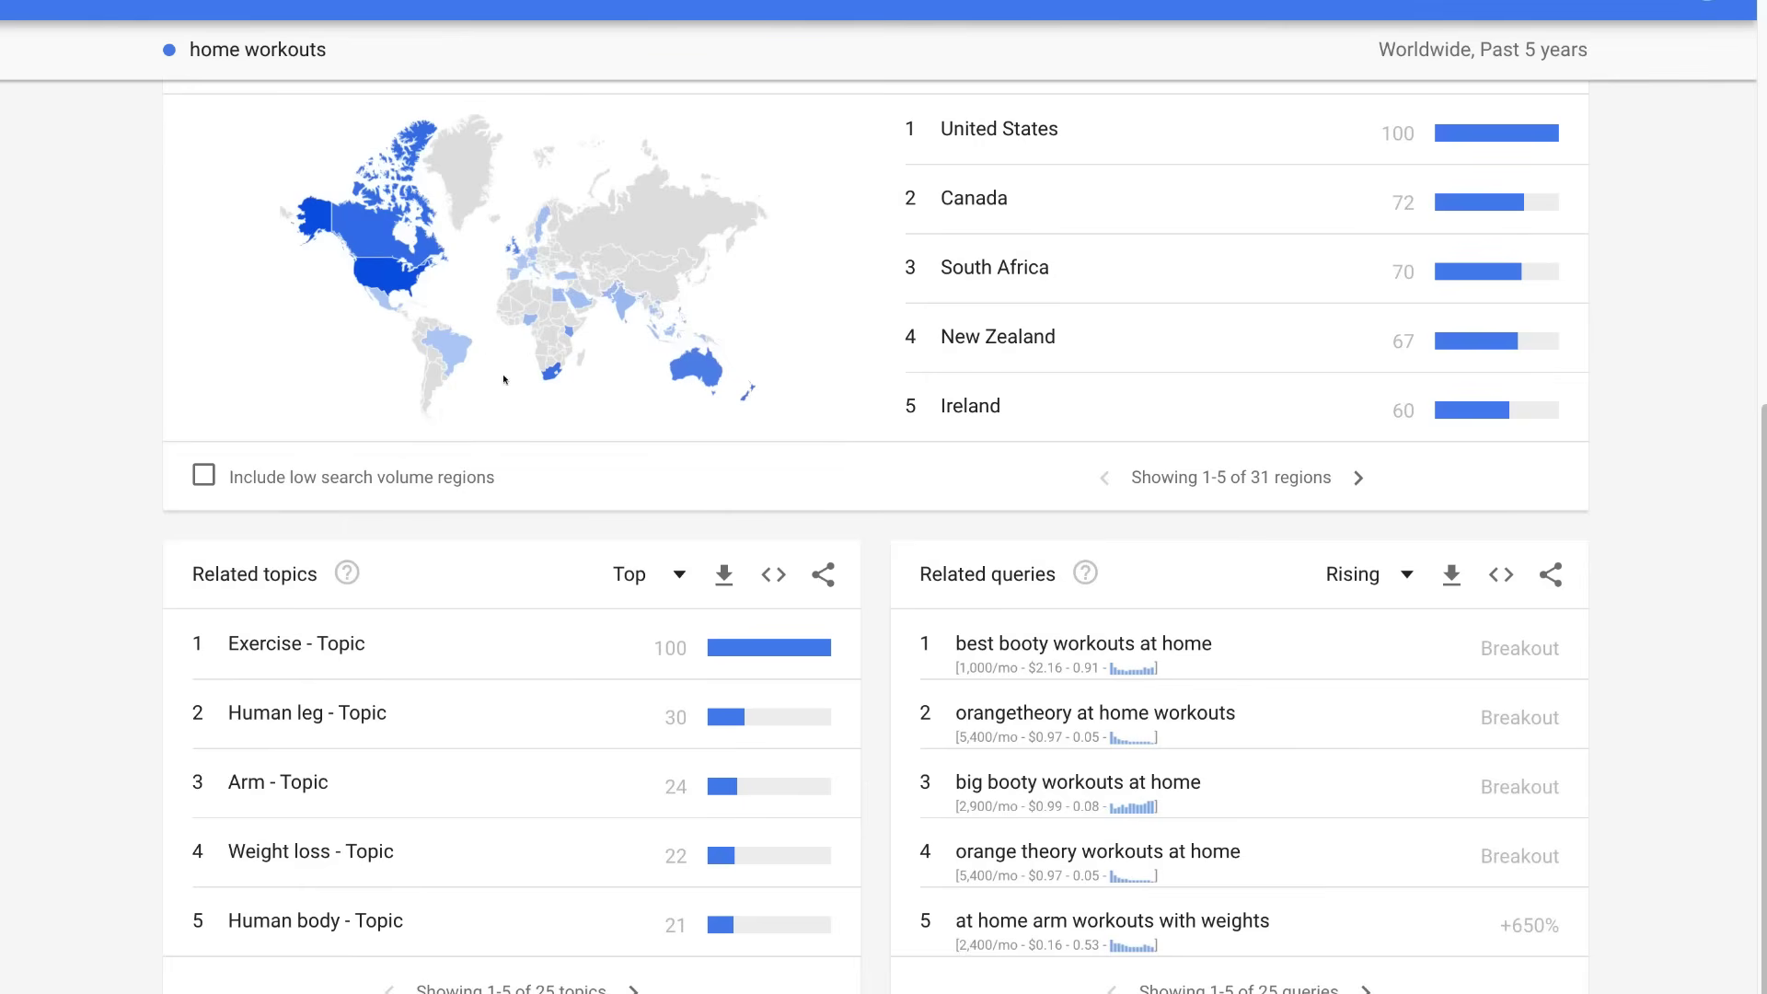
scroll(482, 358, down, 1)
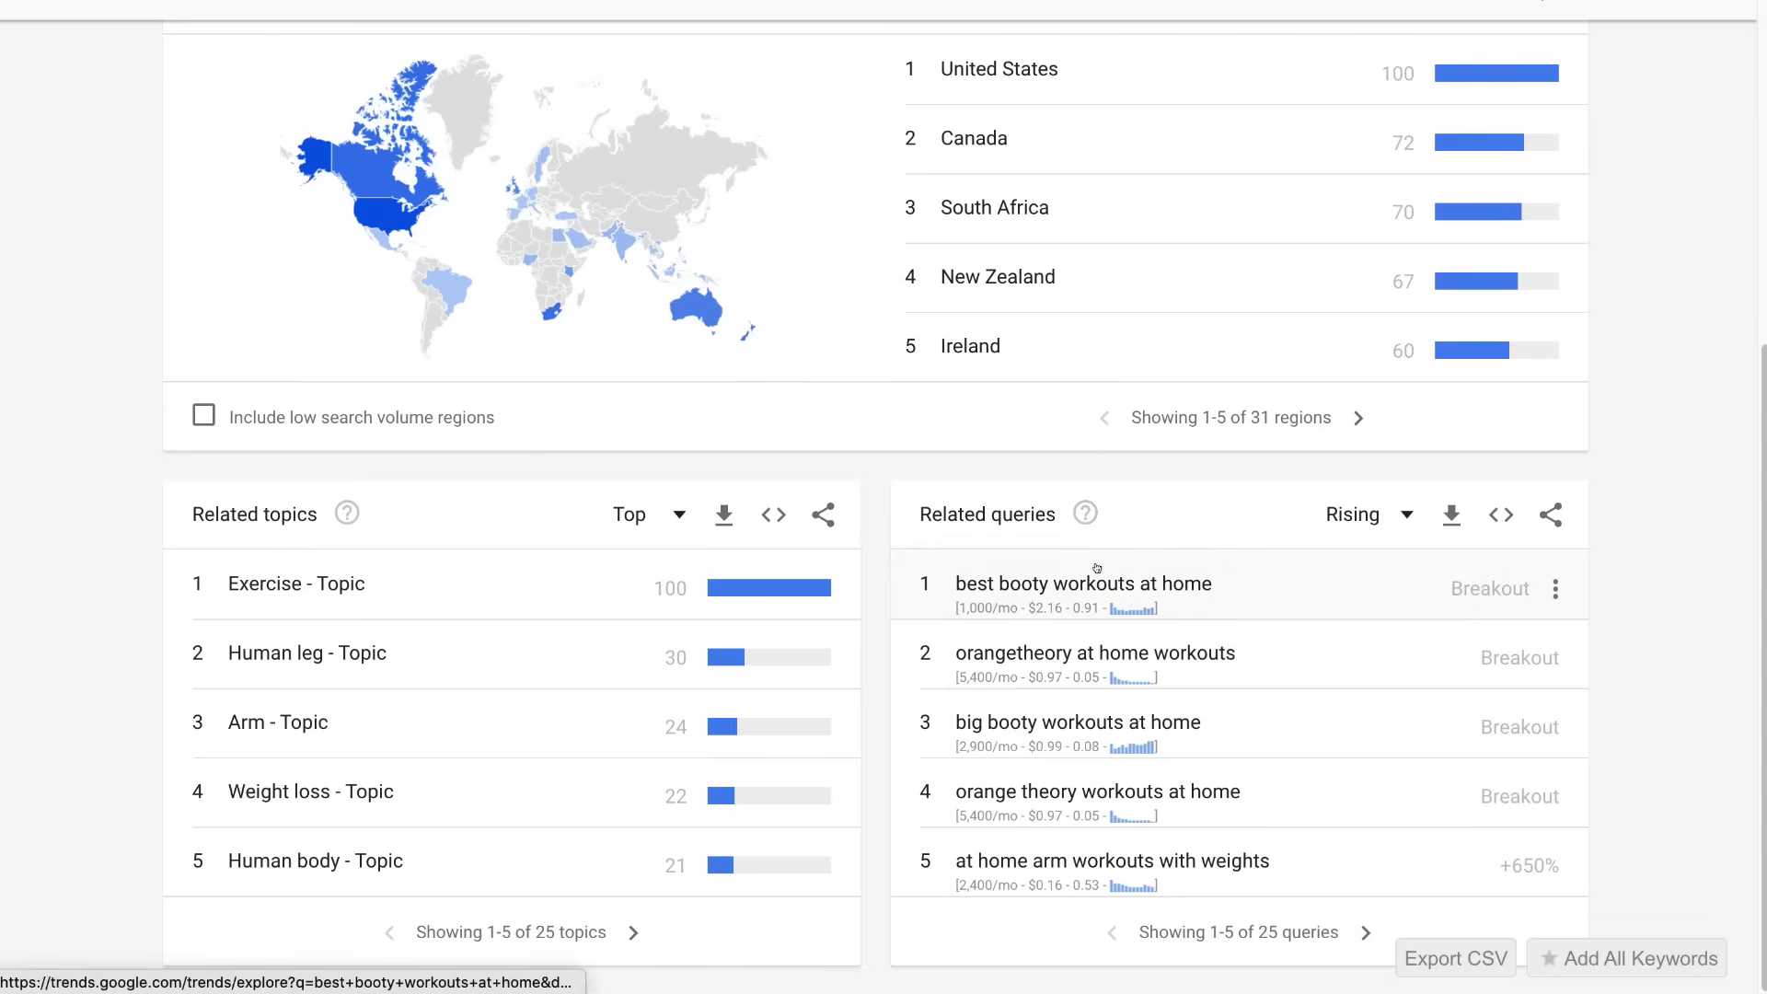
click(1354, 933)
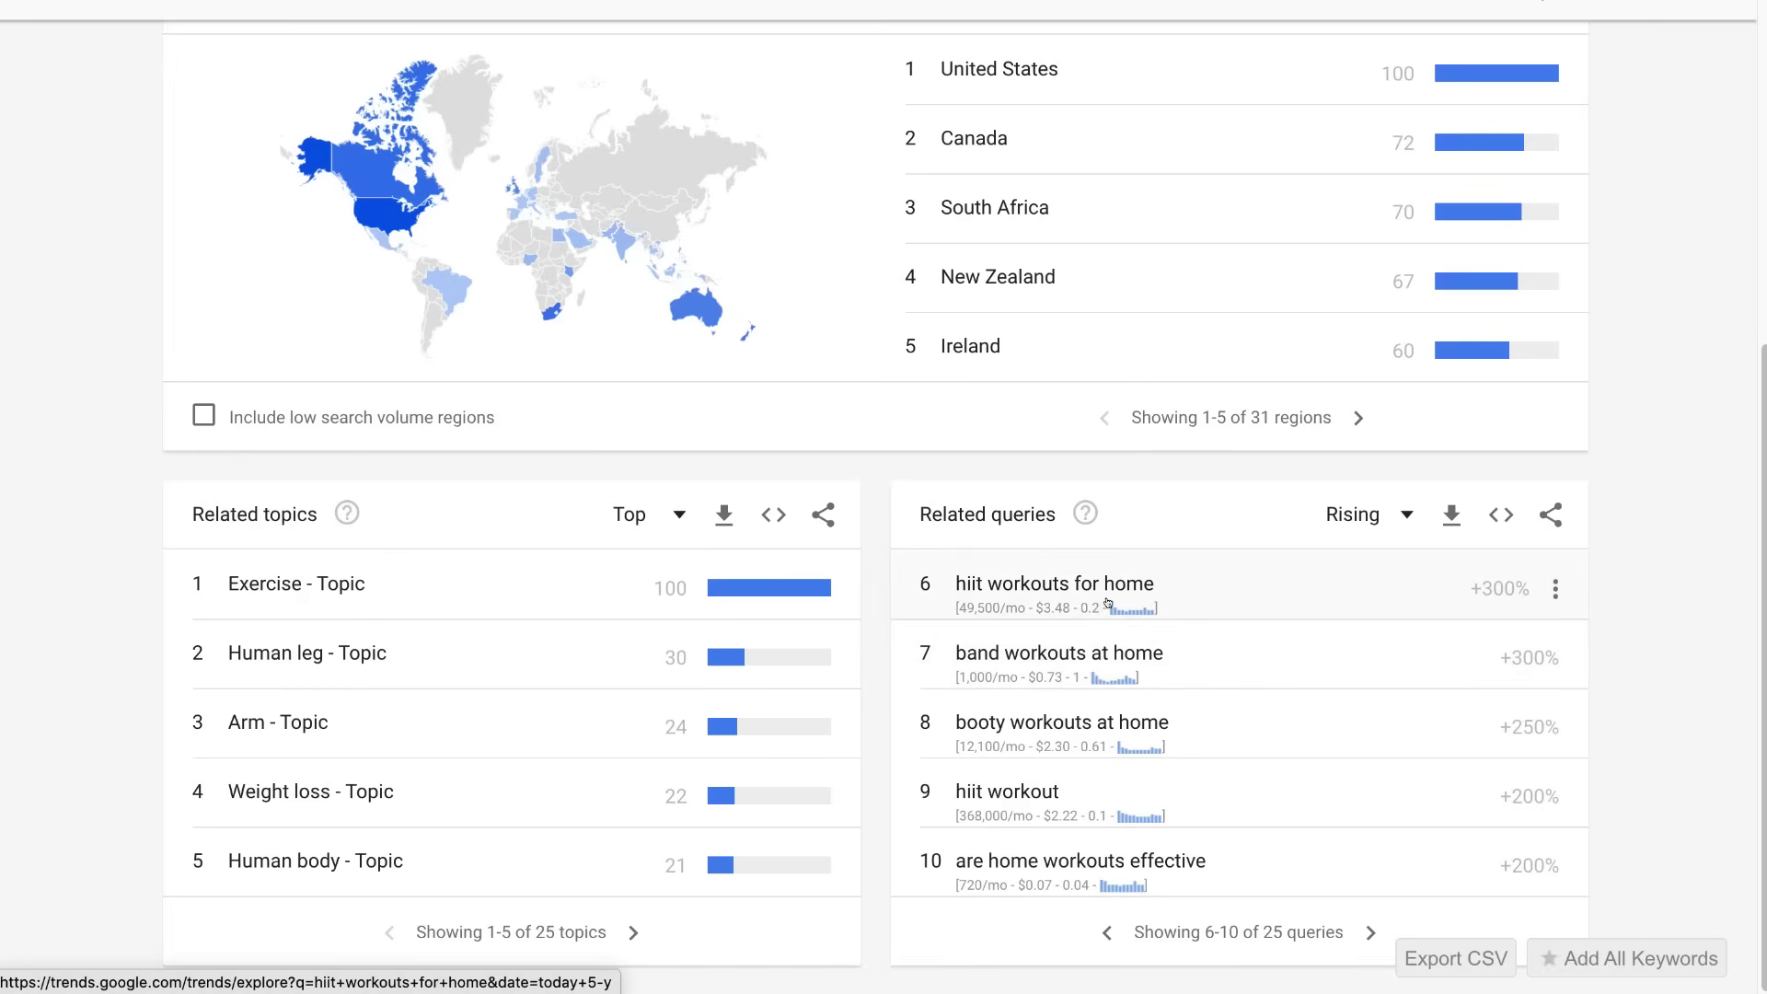
mouse_move(1108, 602)
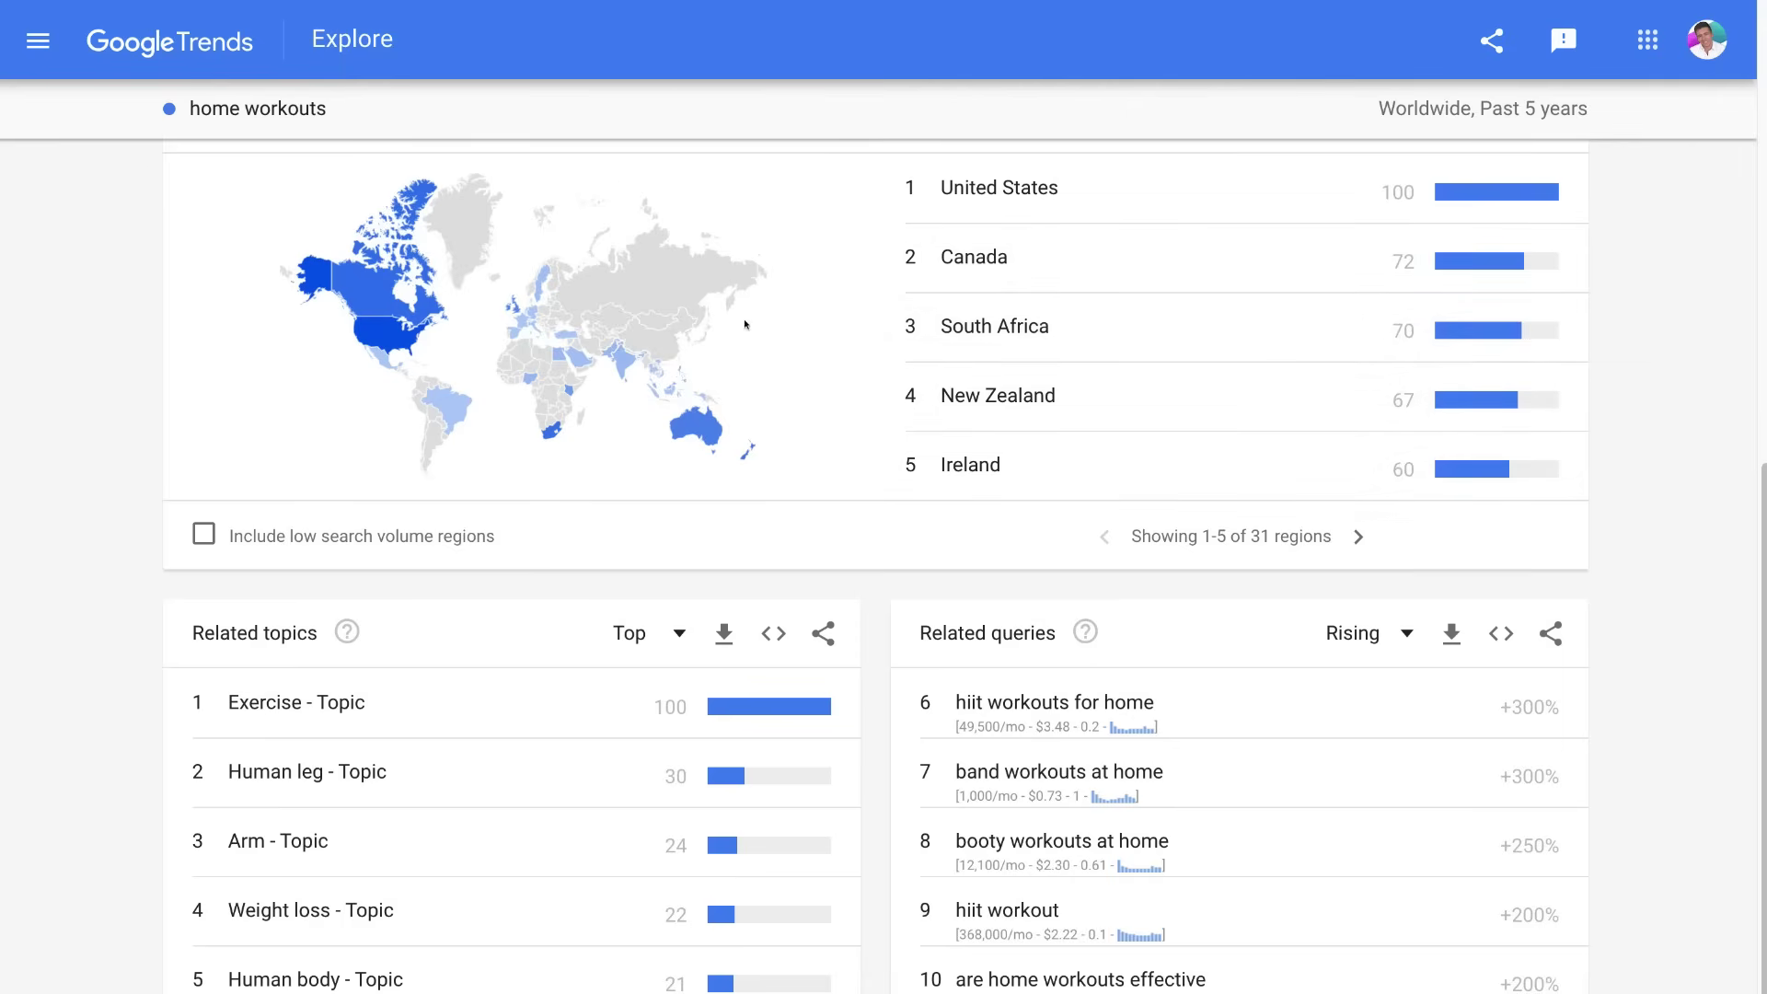
Step: Replace the search term with "Cryptocurrency" as a search term
scroll(863, 907, up, 8)
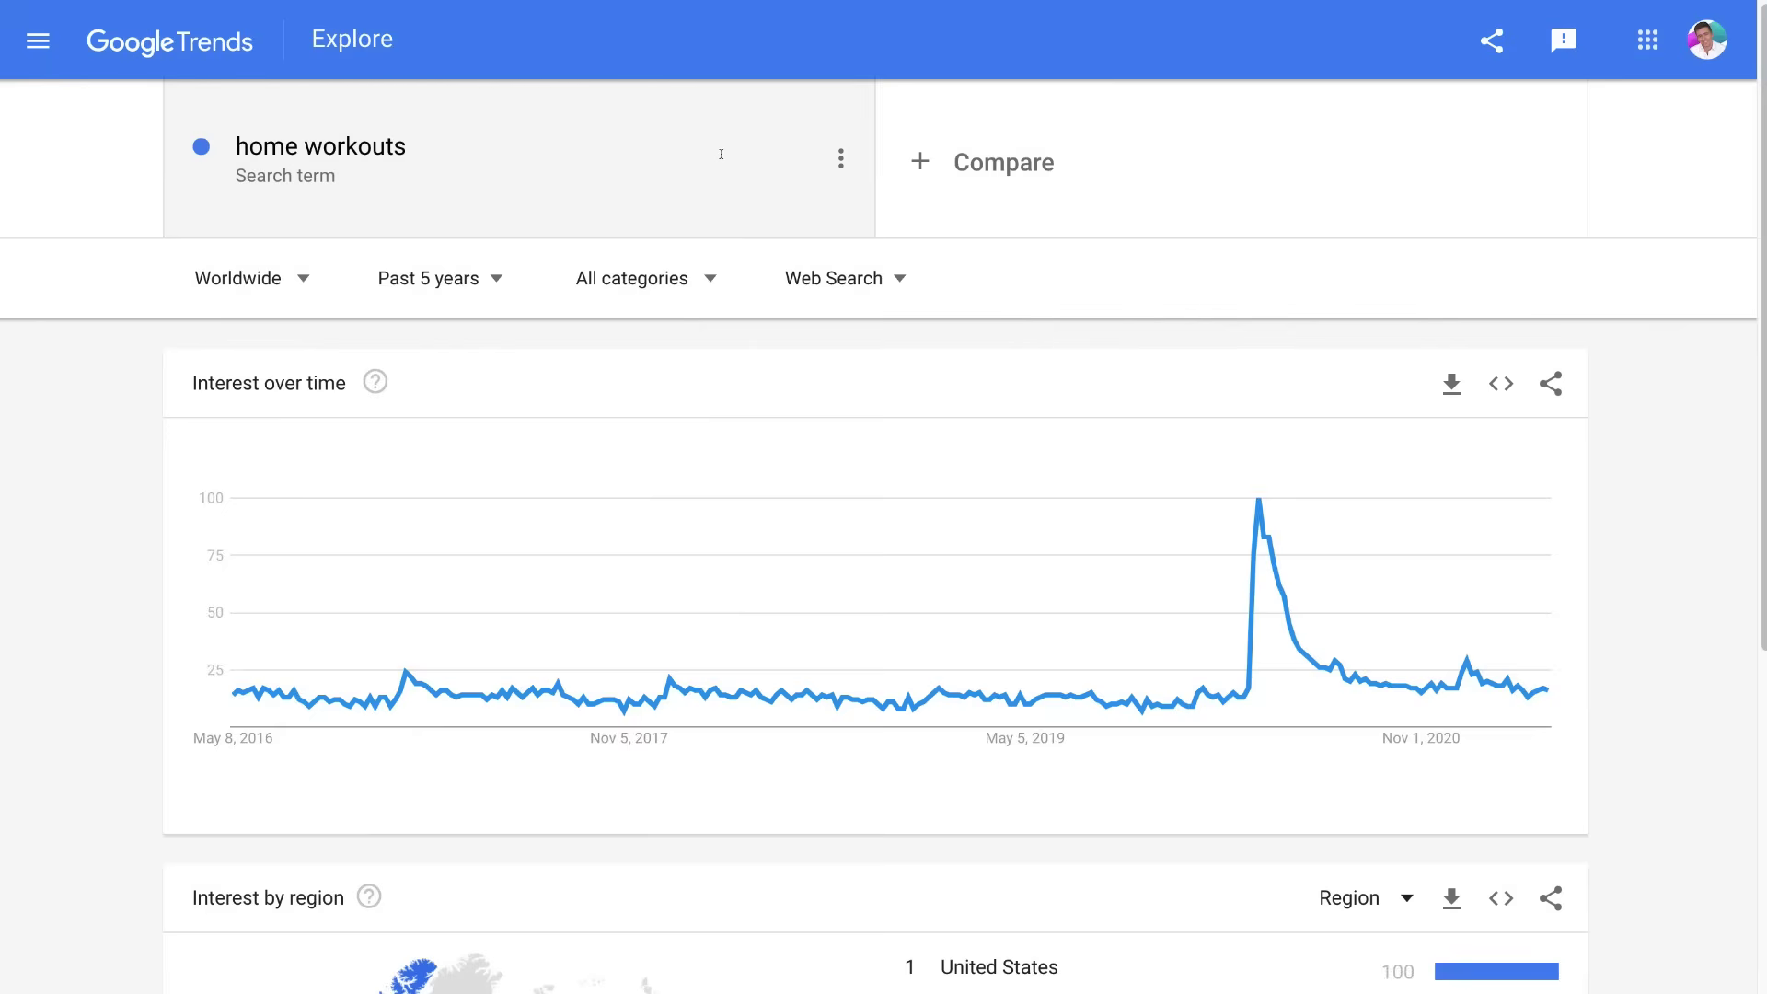
click(426, 139)
text(Cryptocurrency)
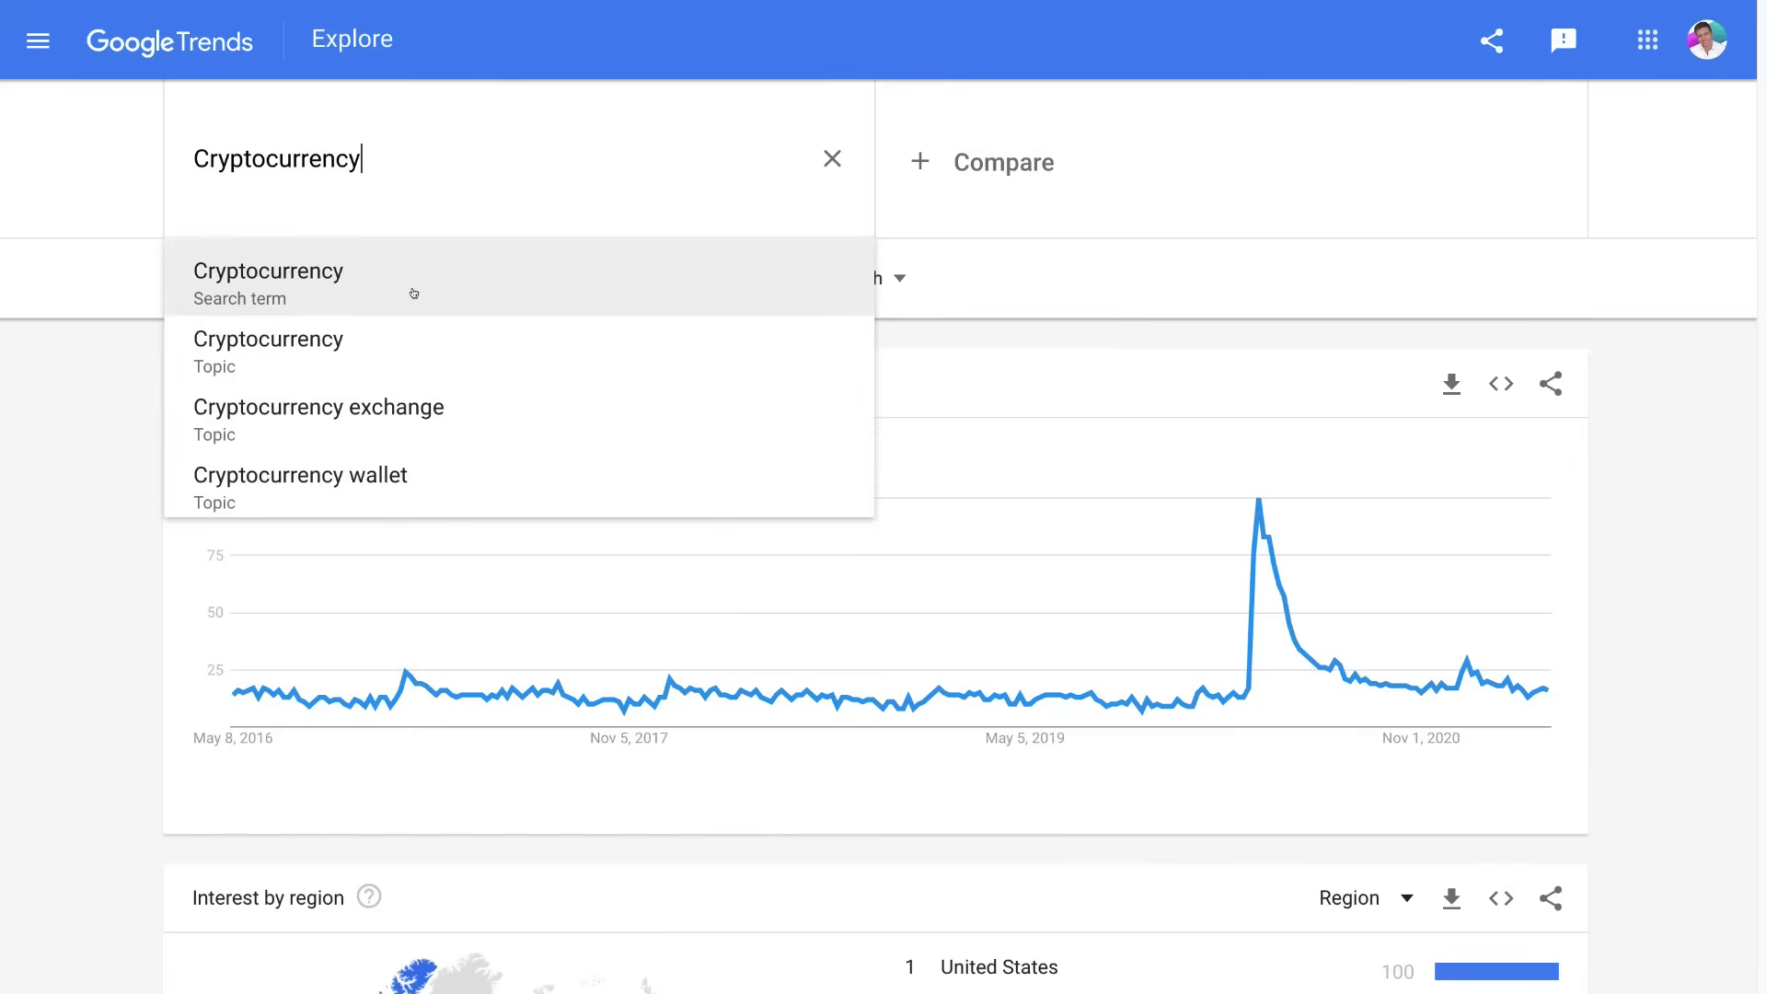
click(402, 282)
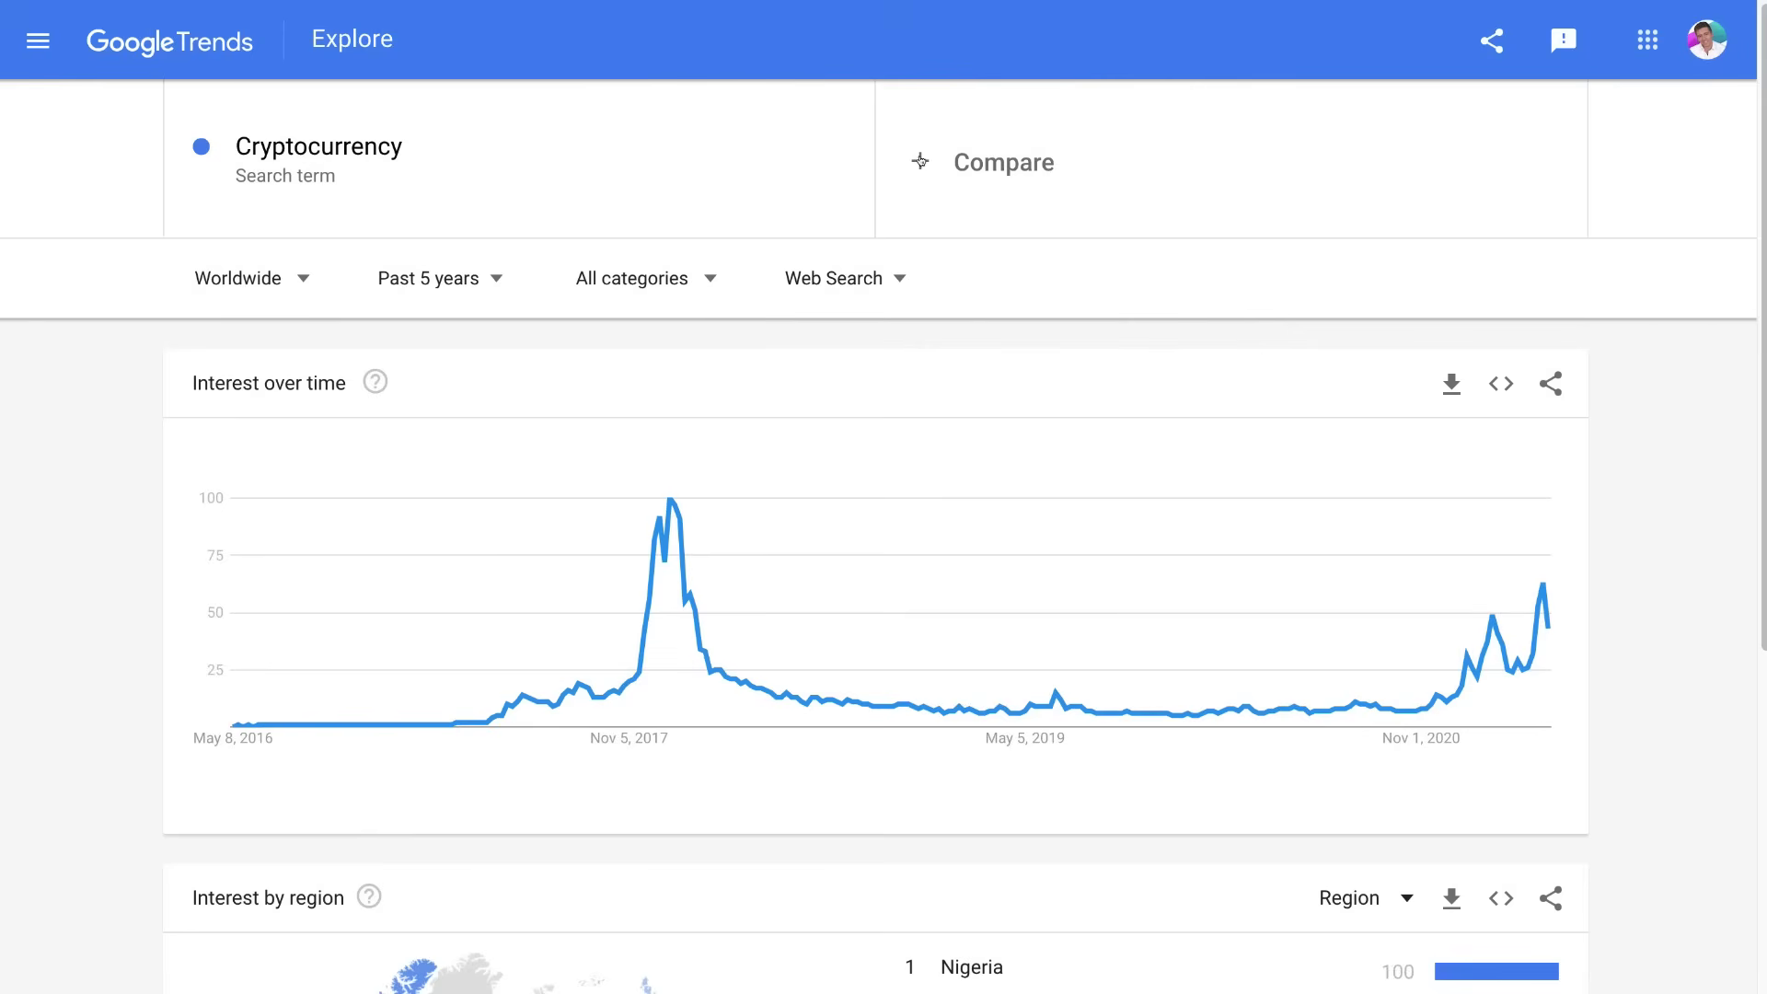
Step: Add "Stocks" as a comparison search term alongside Cryptocurrency
click(920, 161)
text(Stocks)
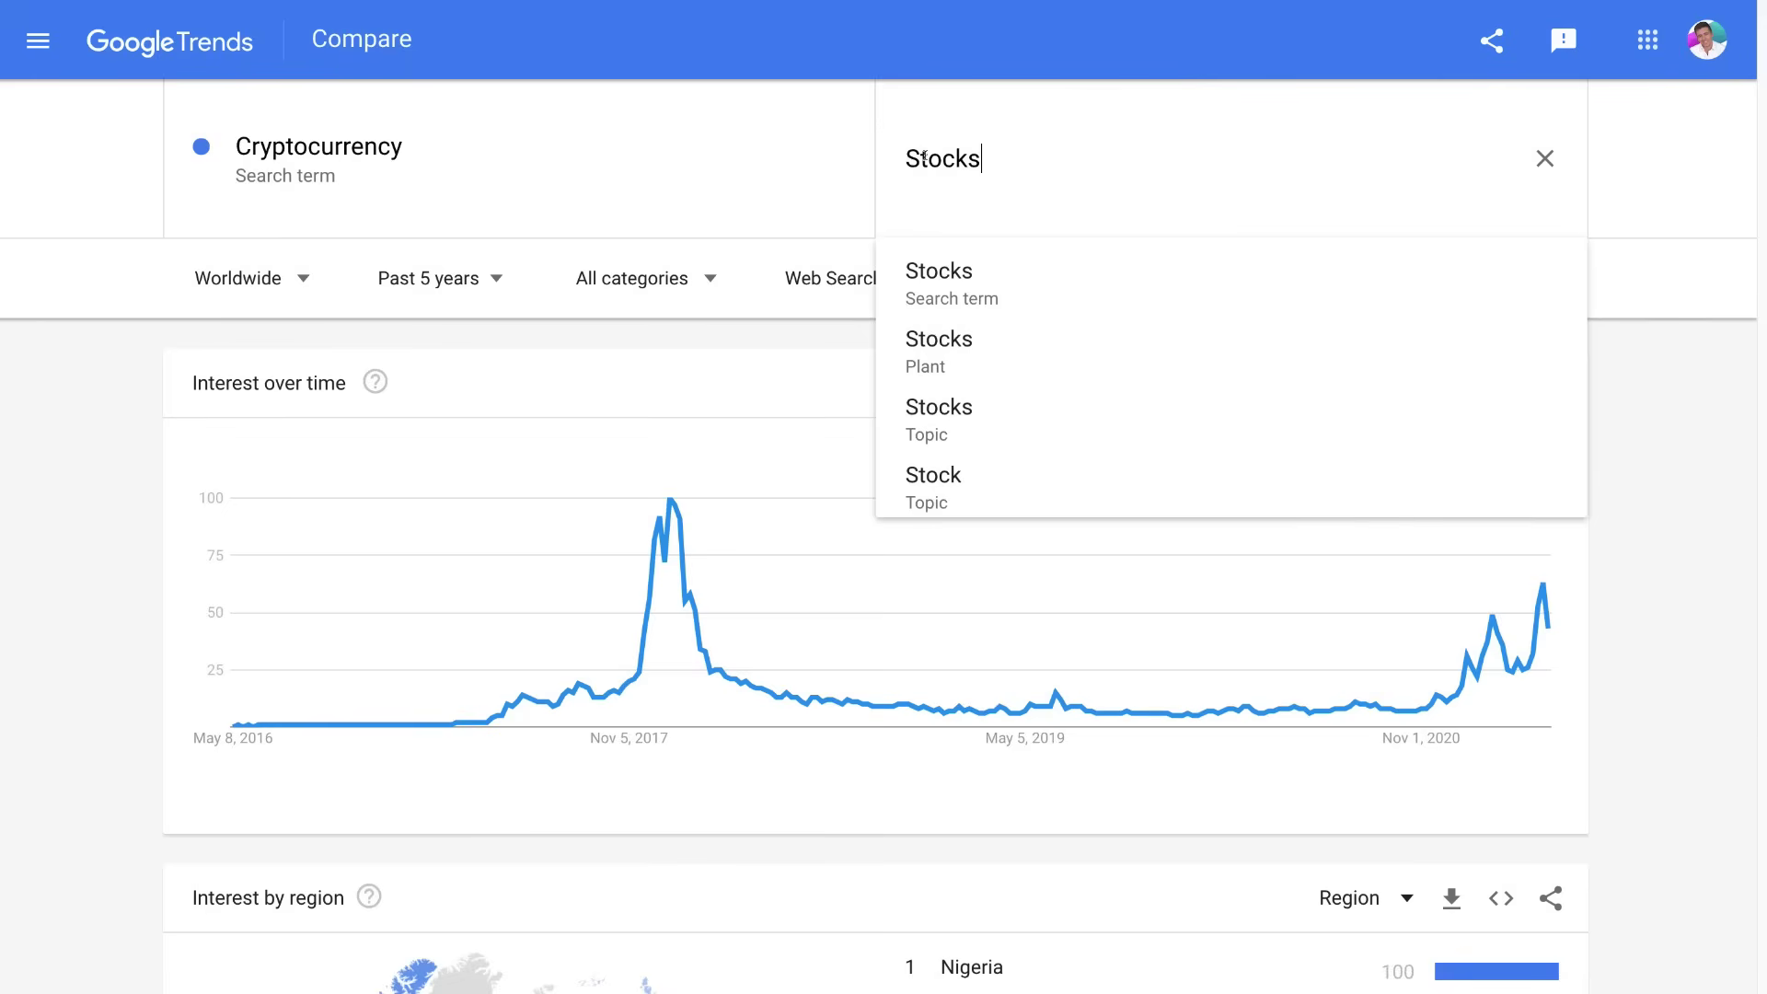
click(1051, 286)
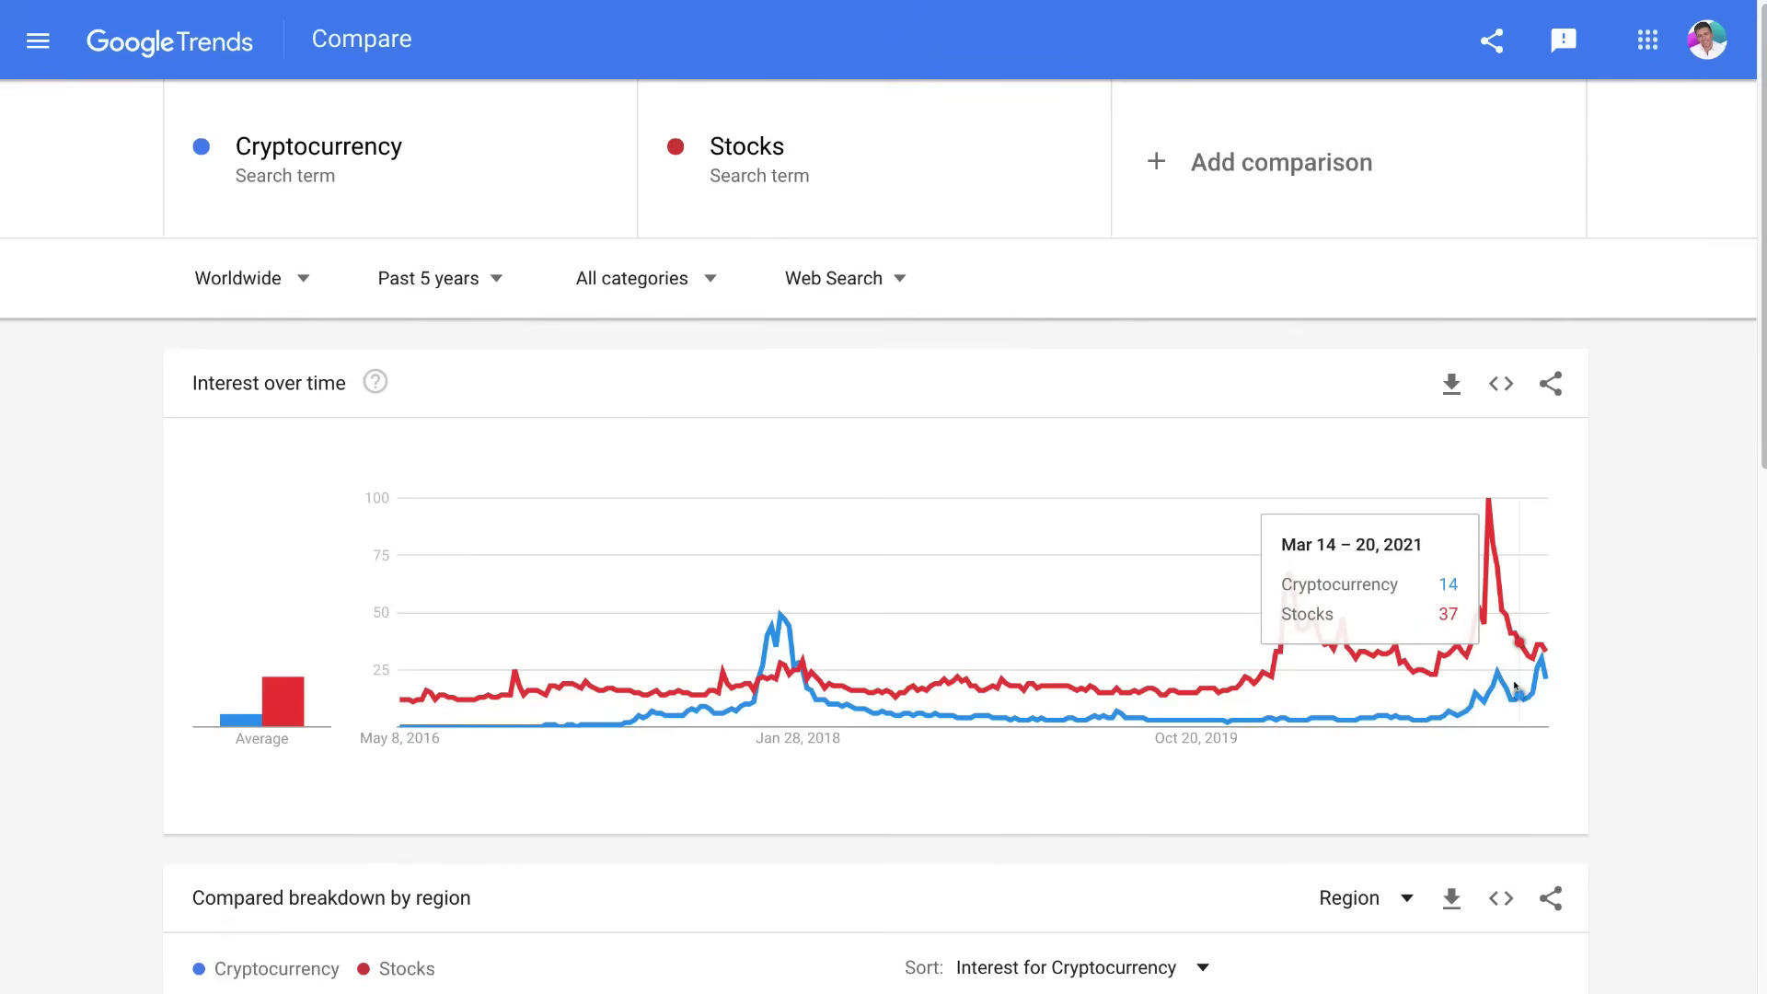
Step: Sort the compared breakdown by region by interest for Stocks, and return it to interest for Cryptocurrency
mouse_move(1526, 669)
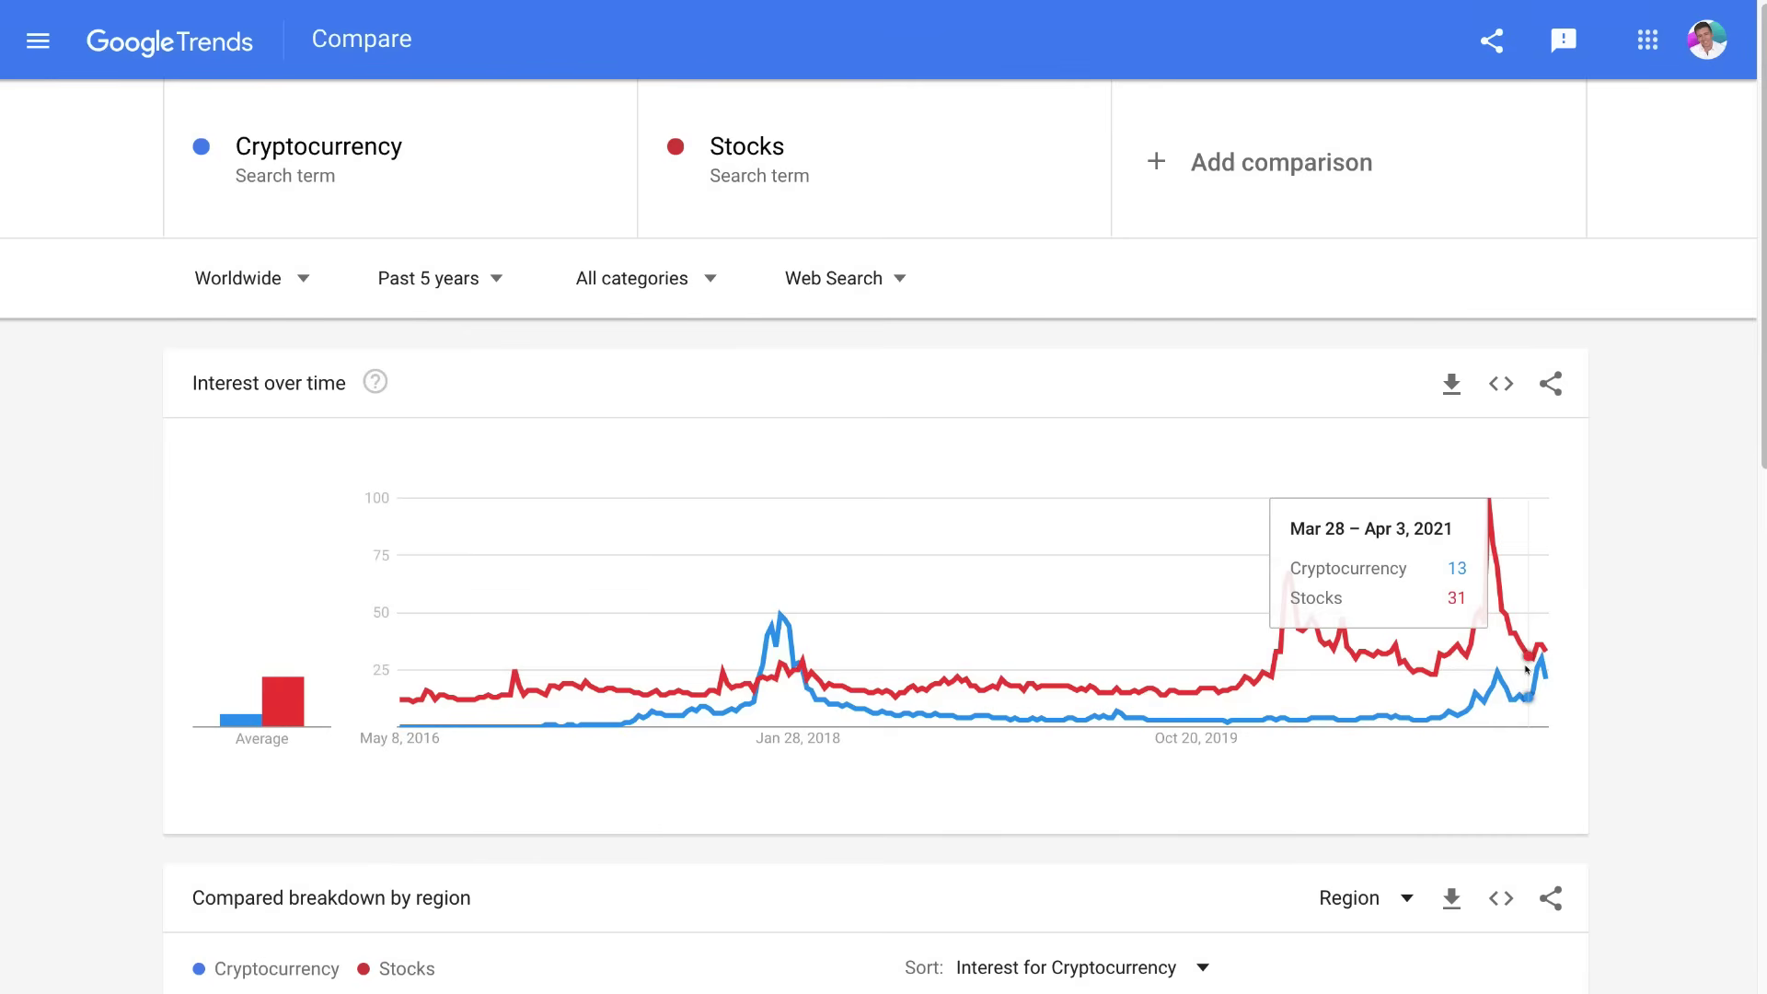
scroll(968, 743, down, 3)
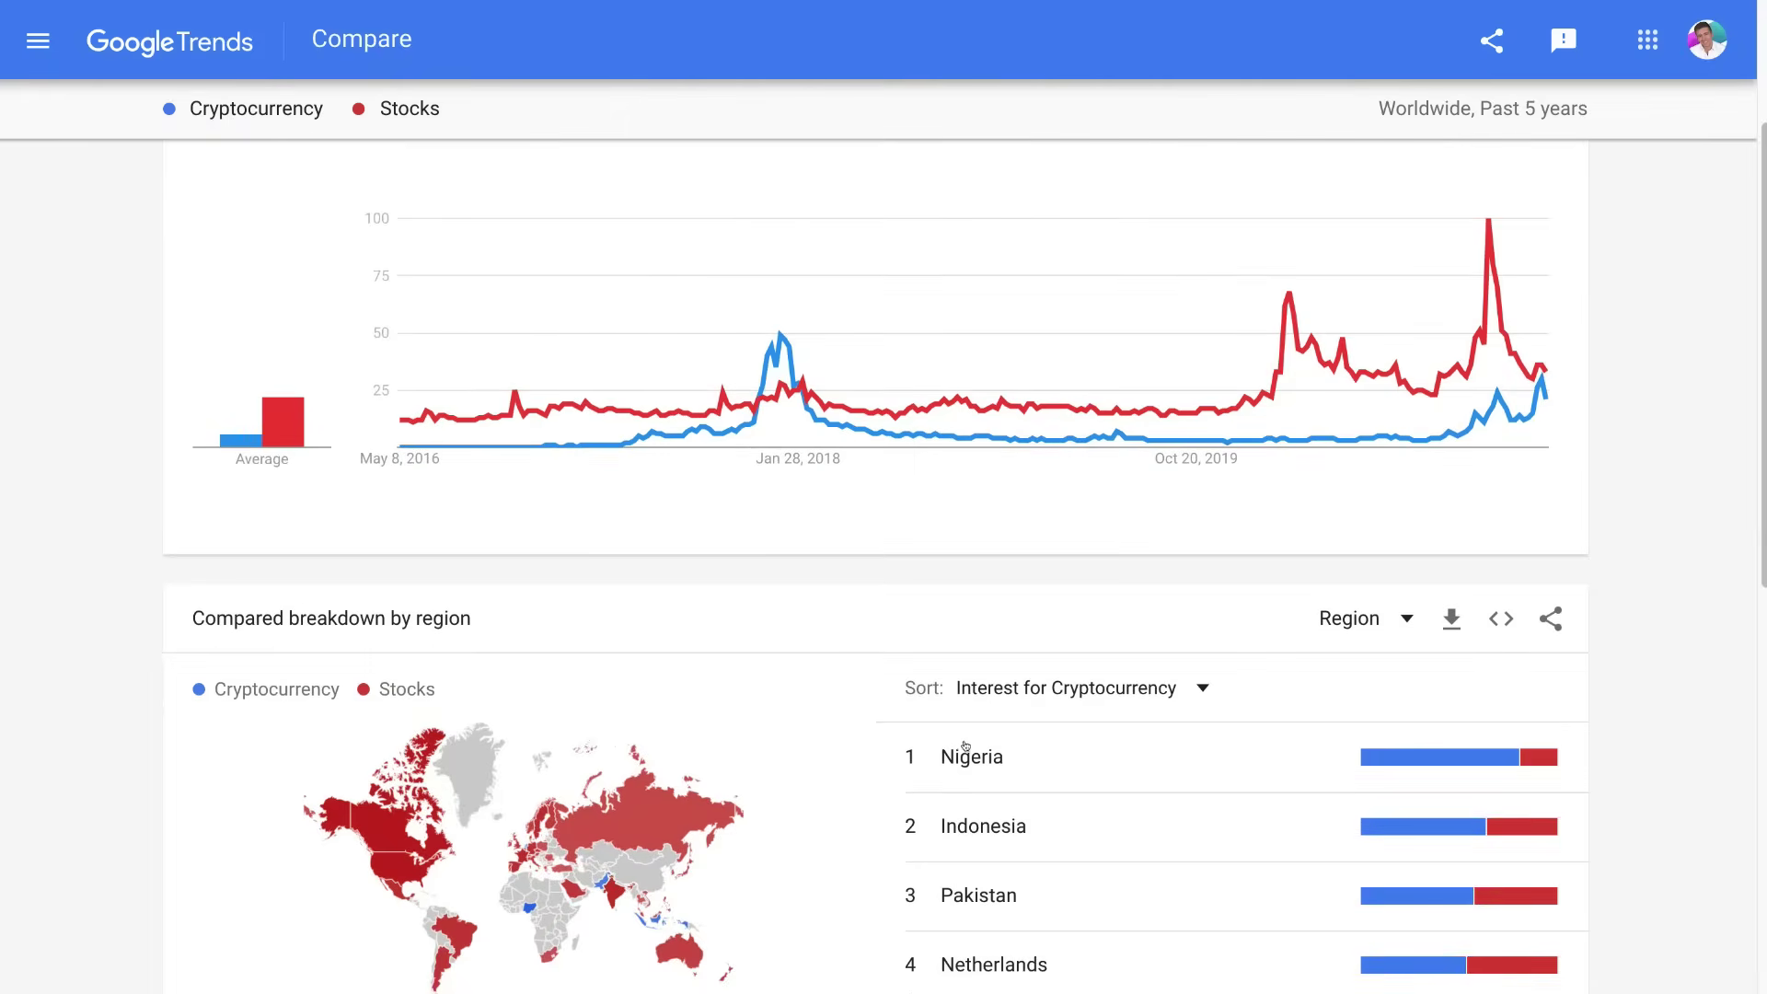
scroll(790, 671, down, 2)
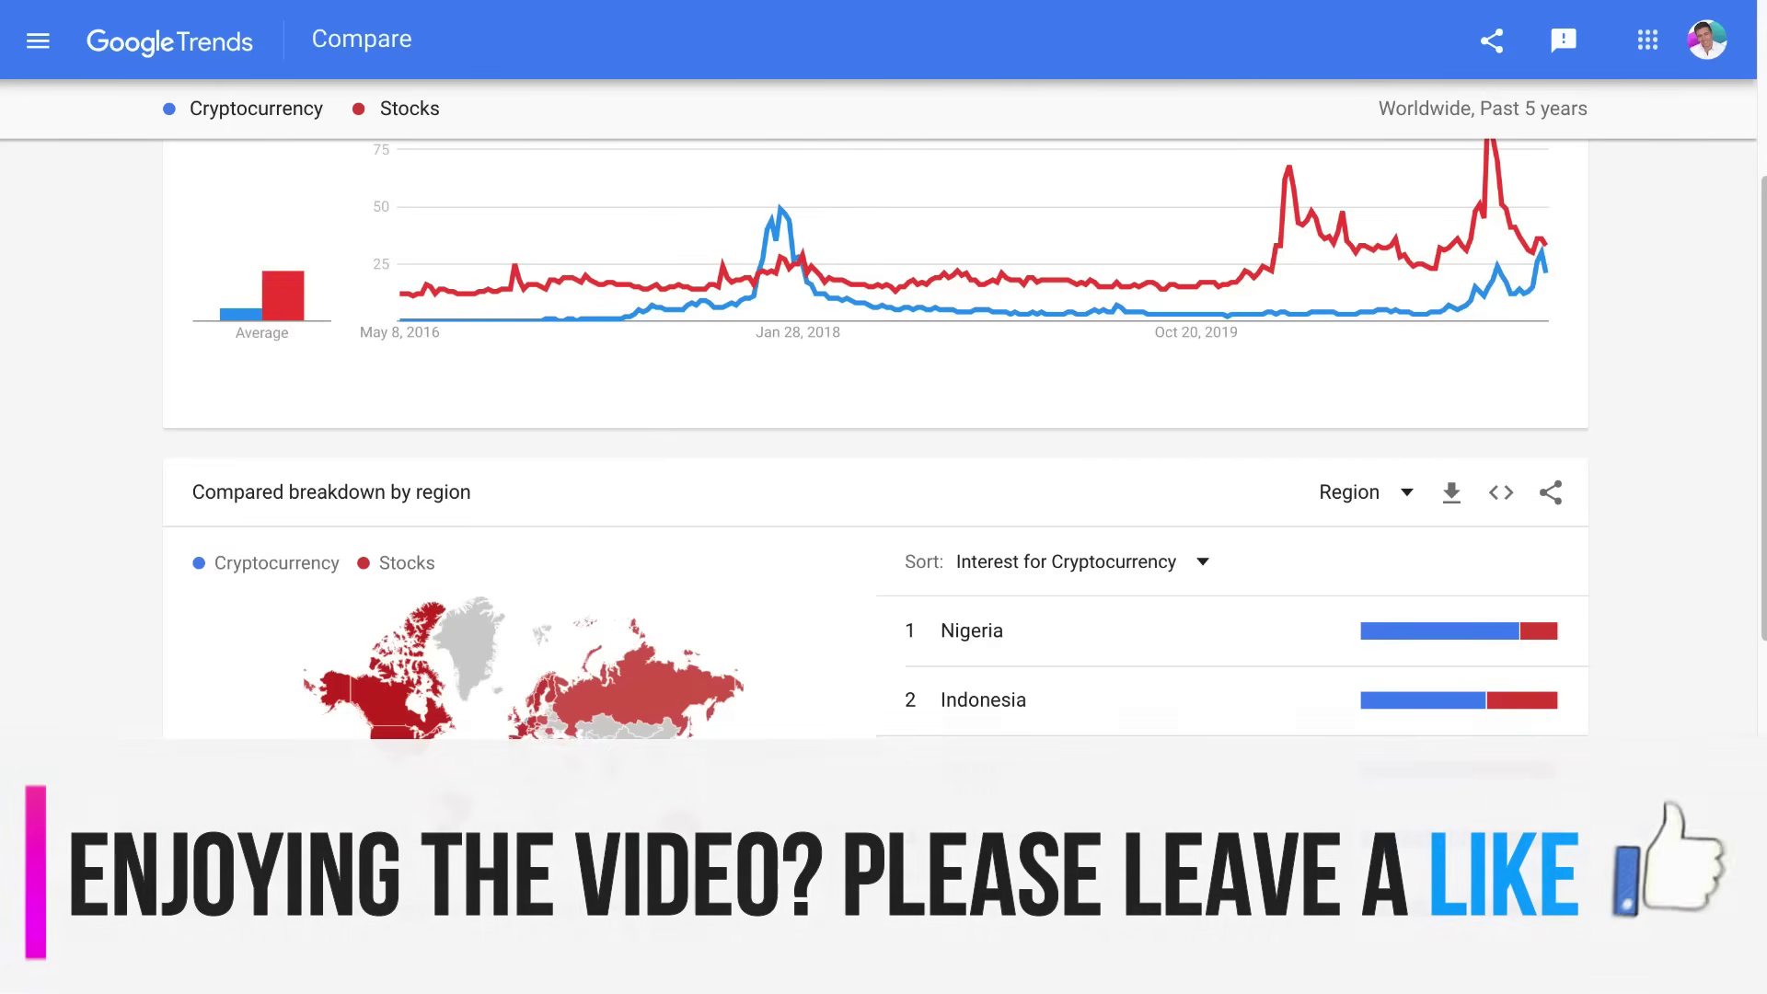
click(1187, 559)
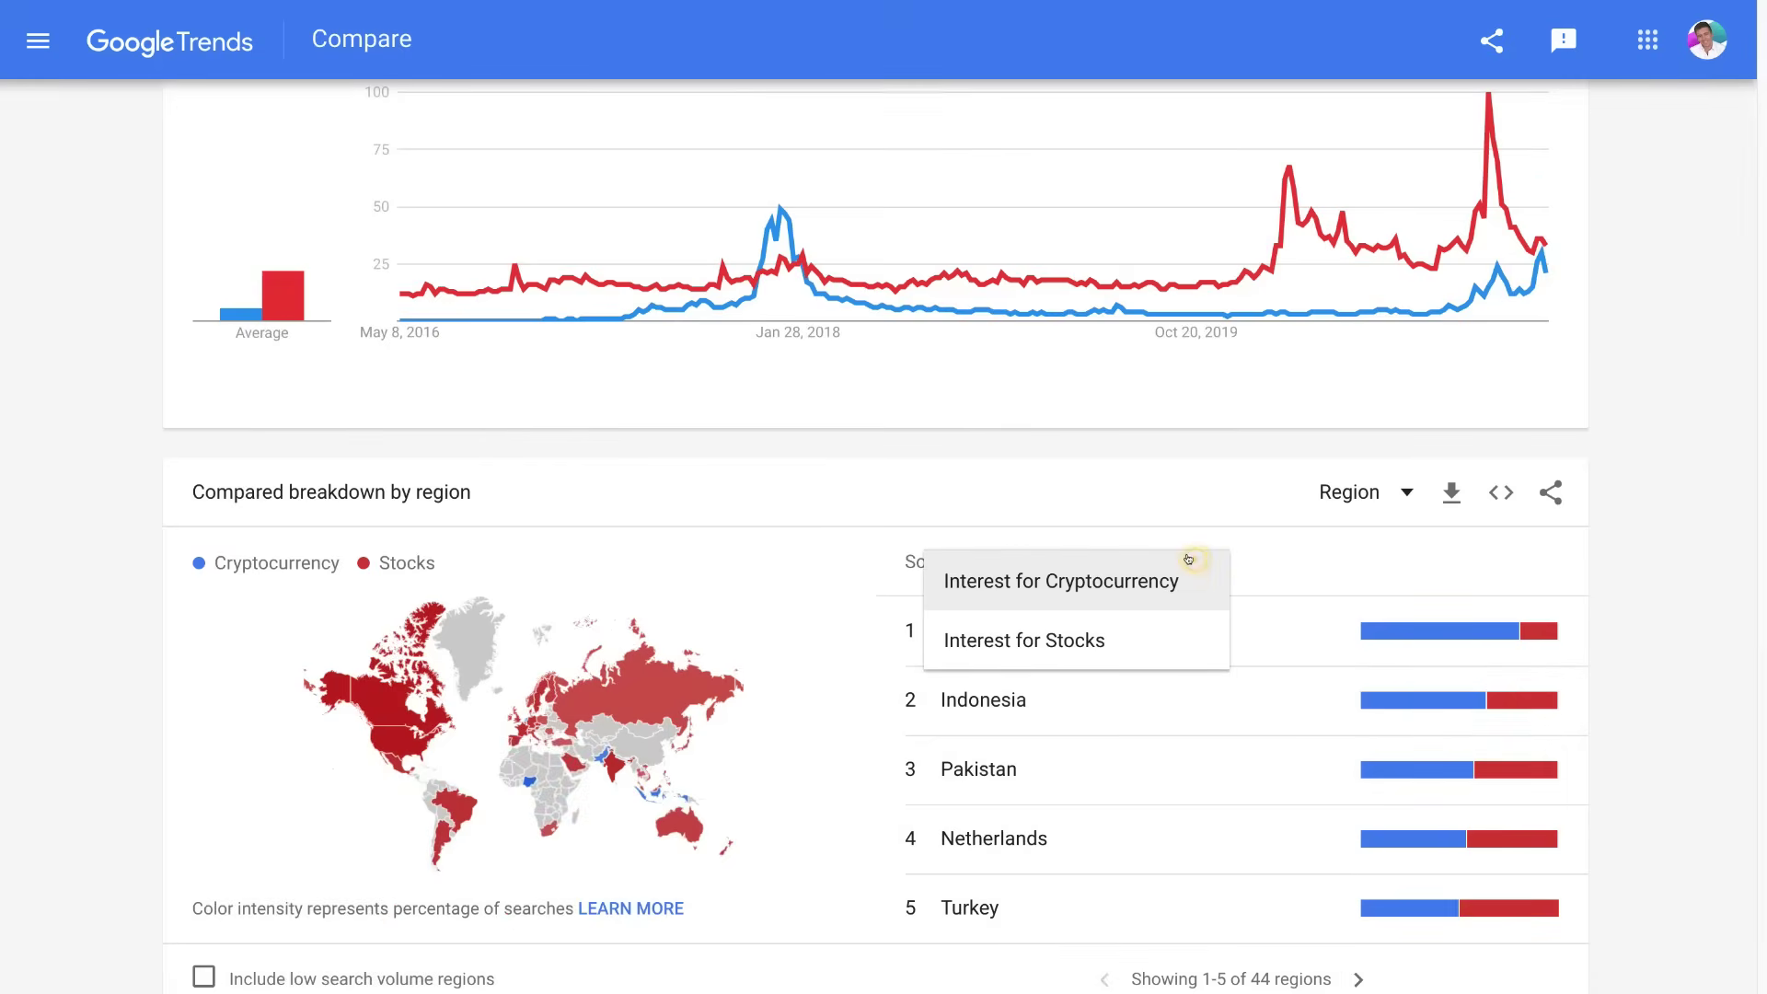
click(1150, 635)
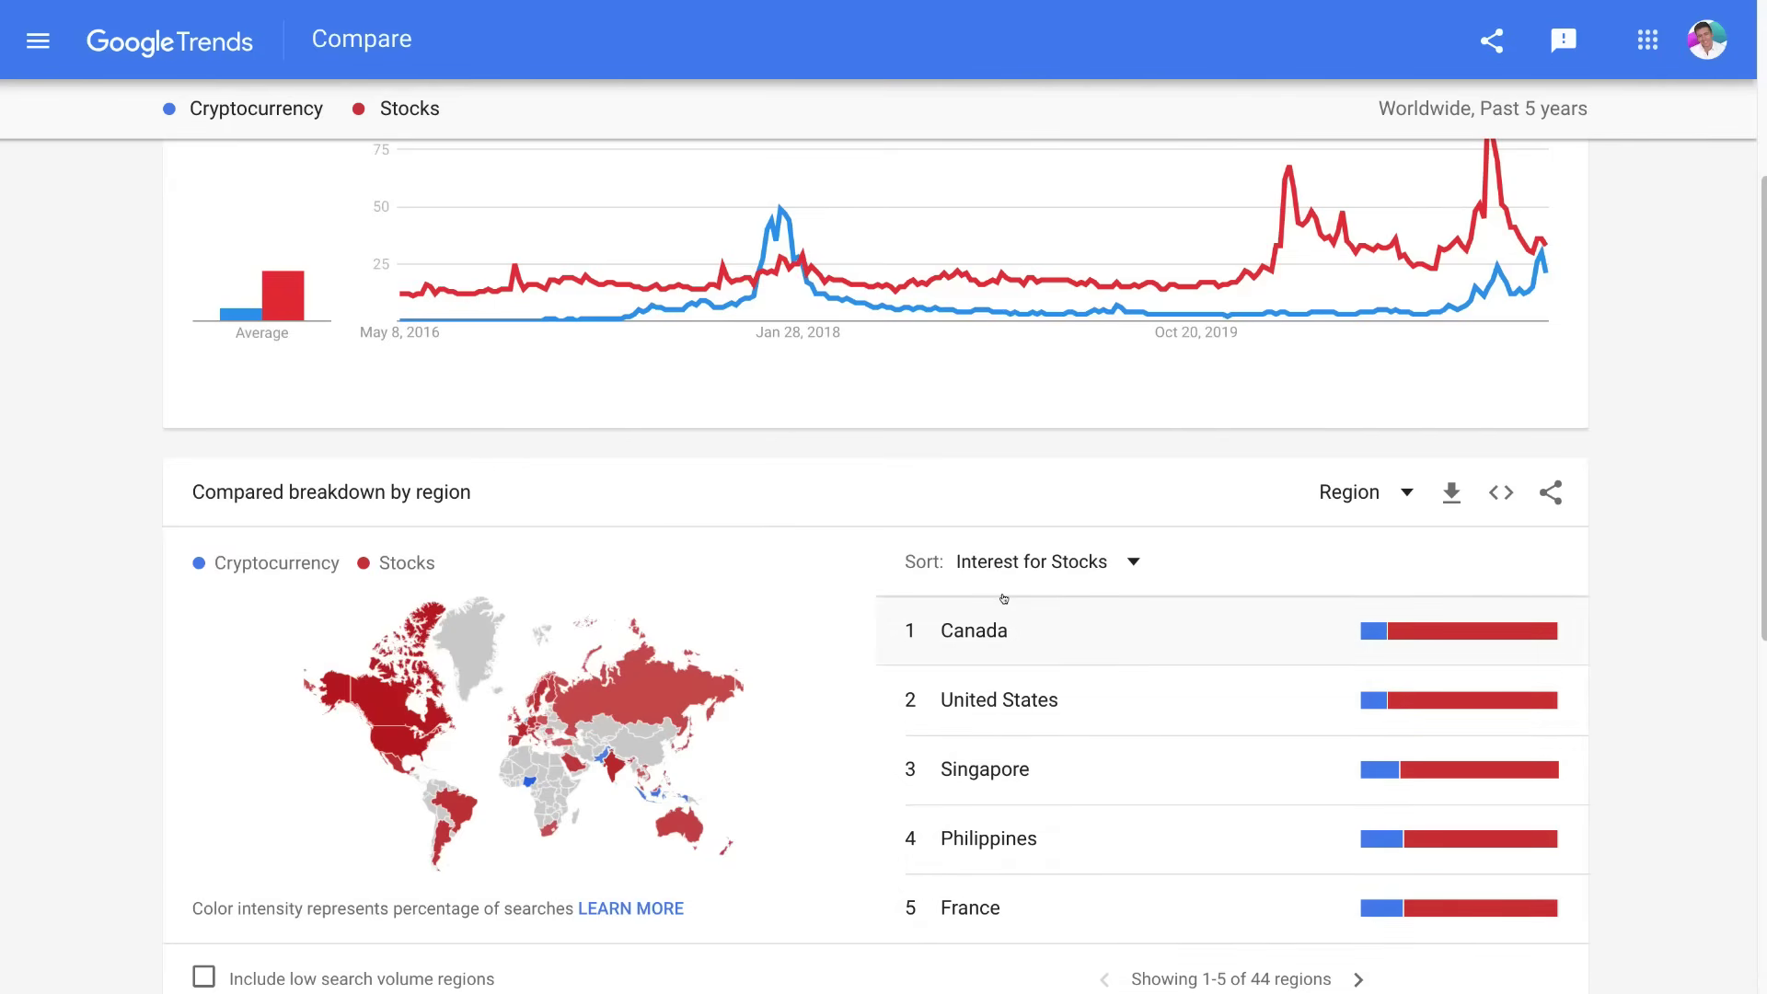
click(1121, 566)
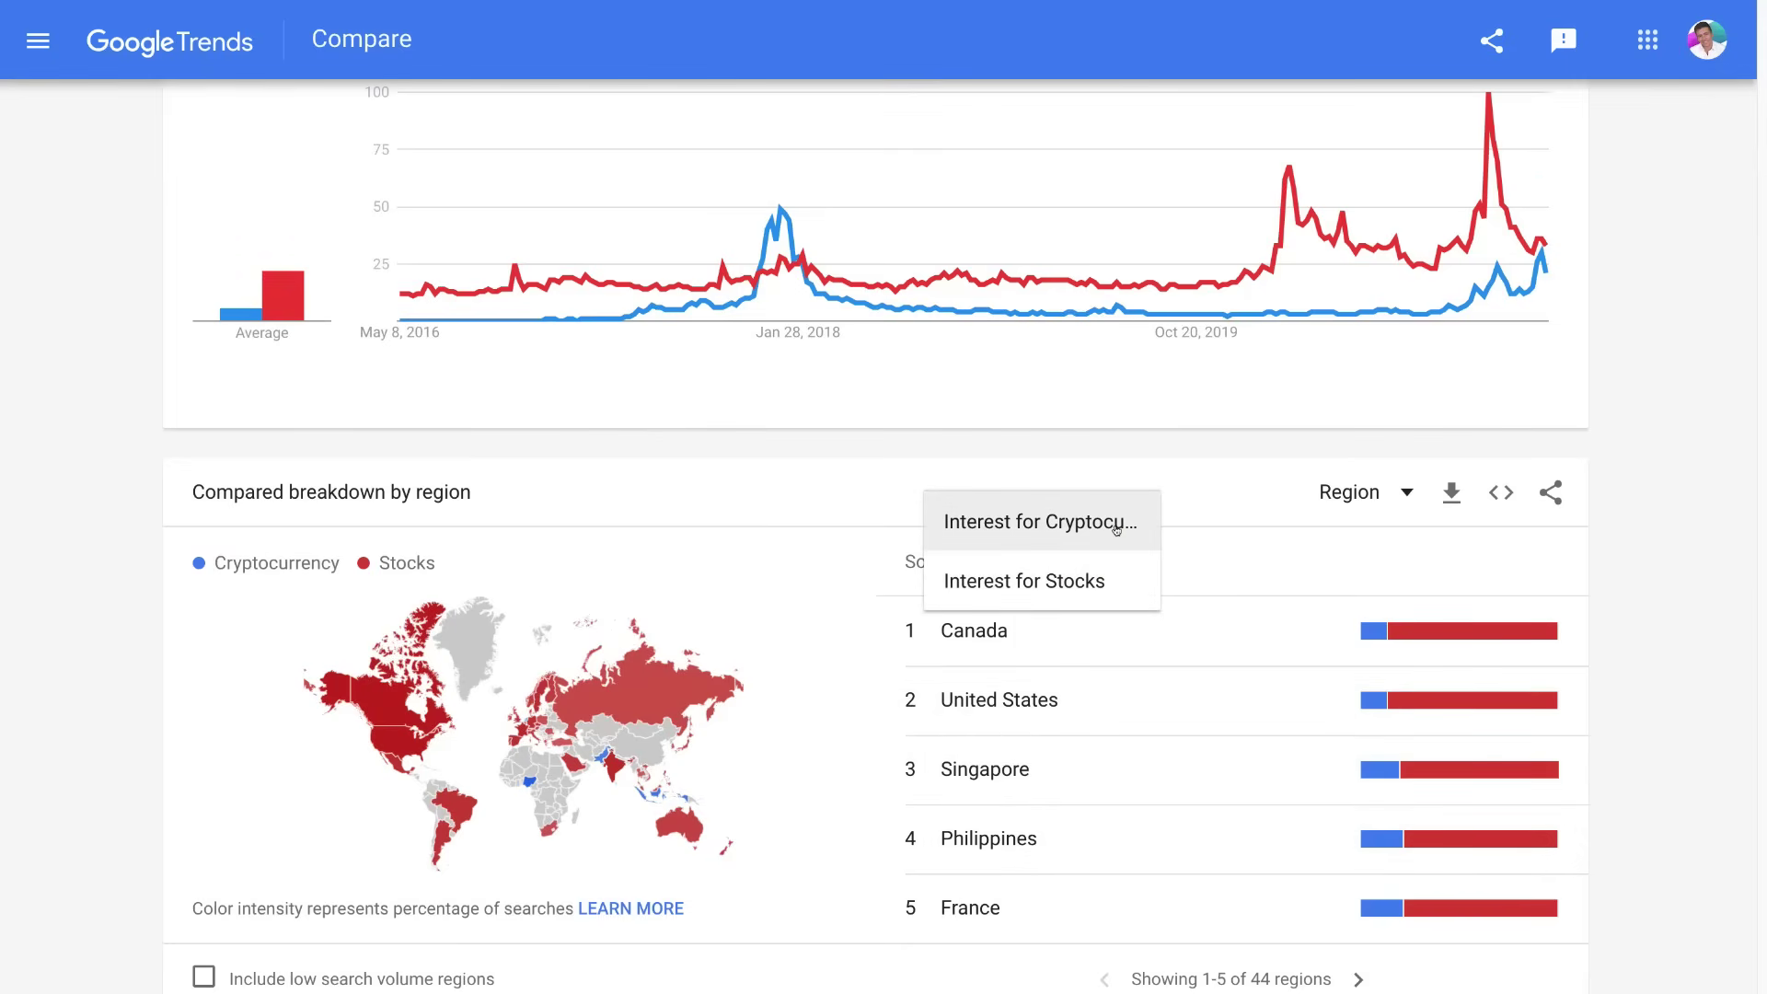
click(1116, 530)
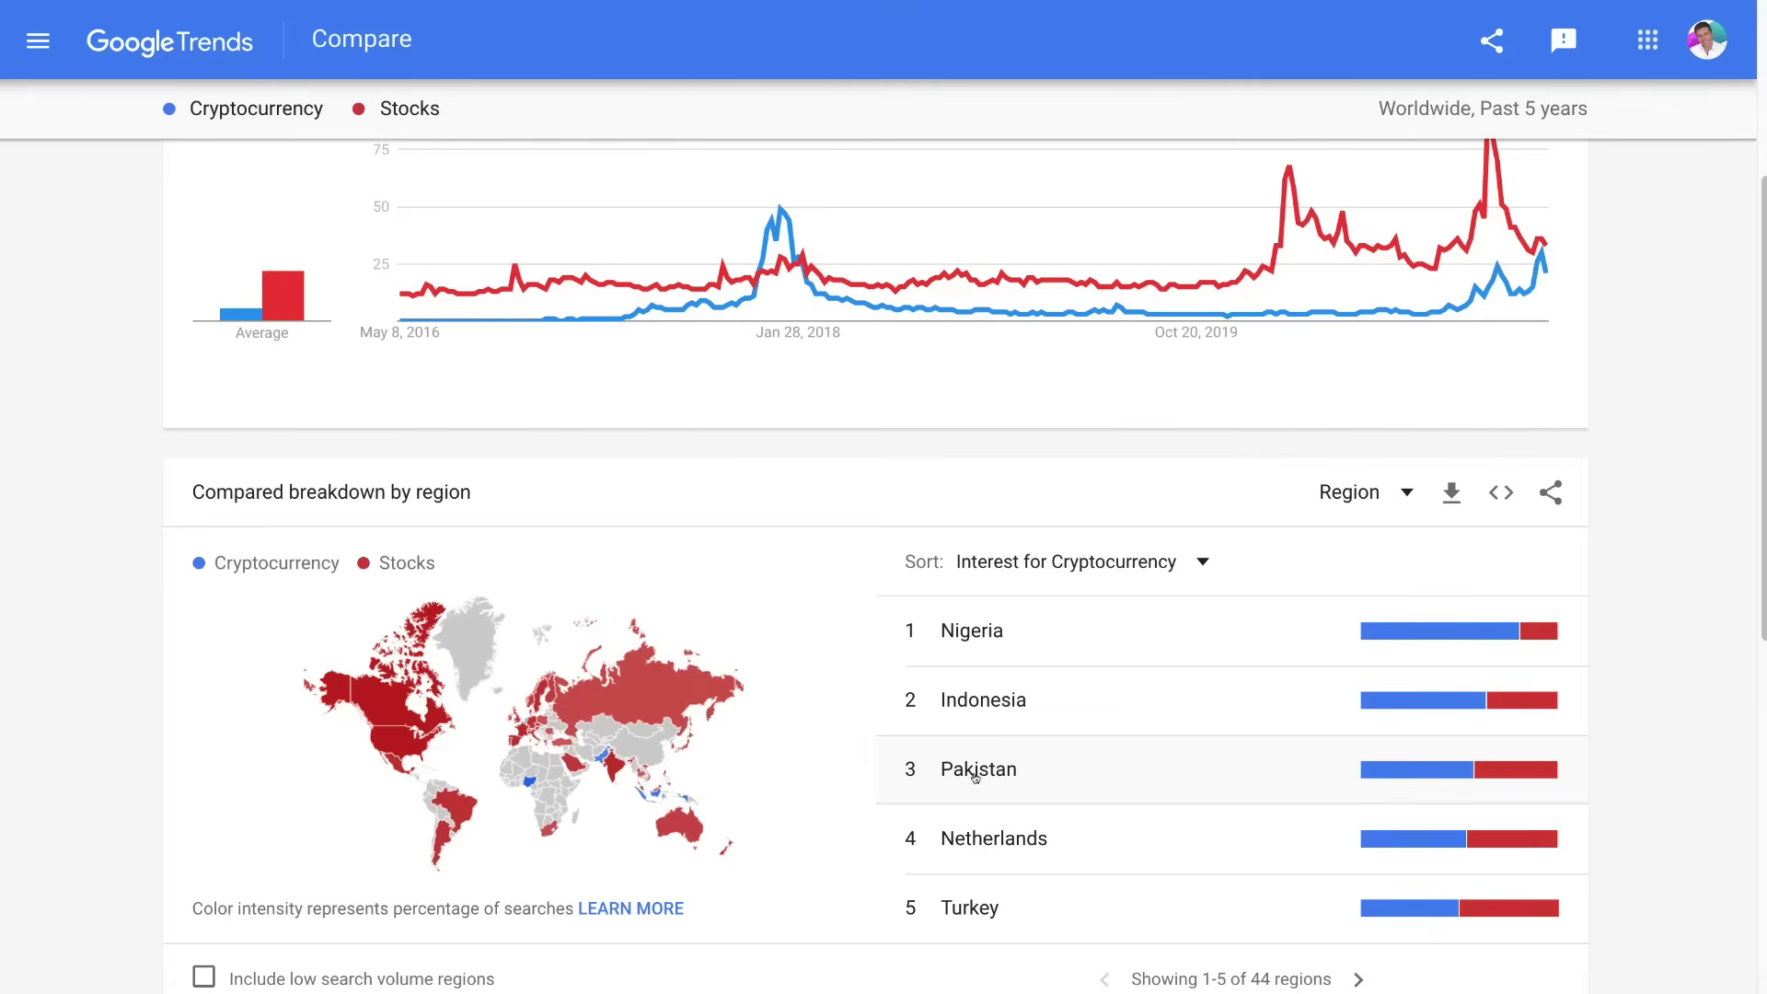
Step: Examine the separate interest by region maps and rising related queries for Cryptocurrency and Stocks
scroll(971, 791, down, 10)
scroll(738, 467, up, 2)
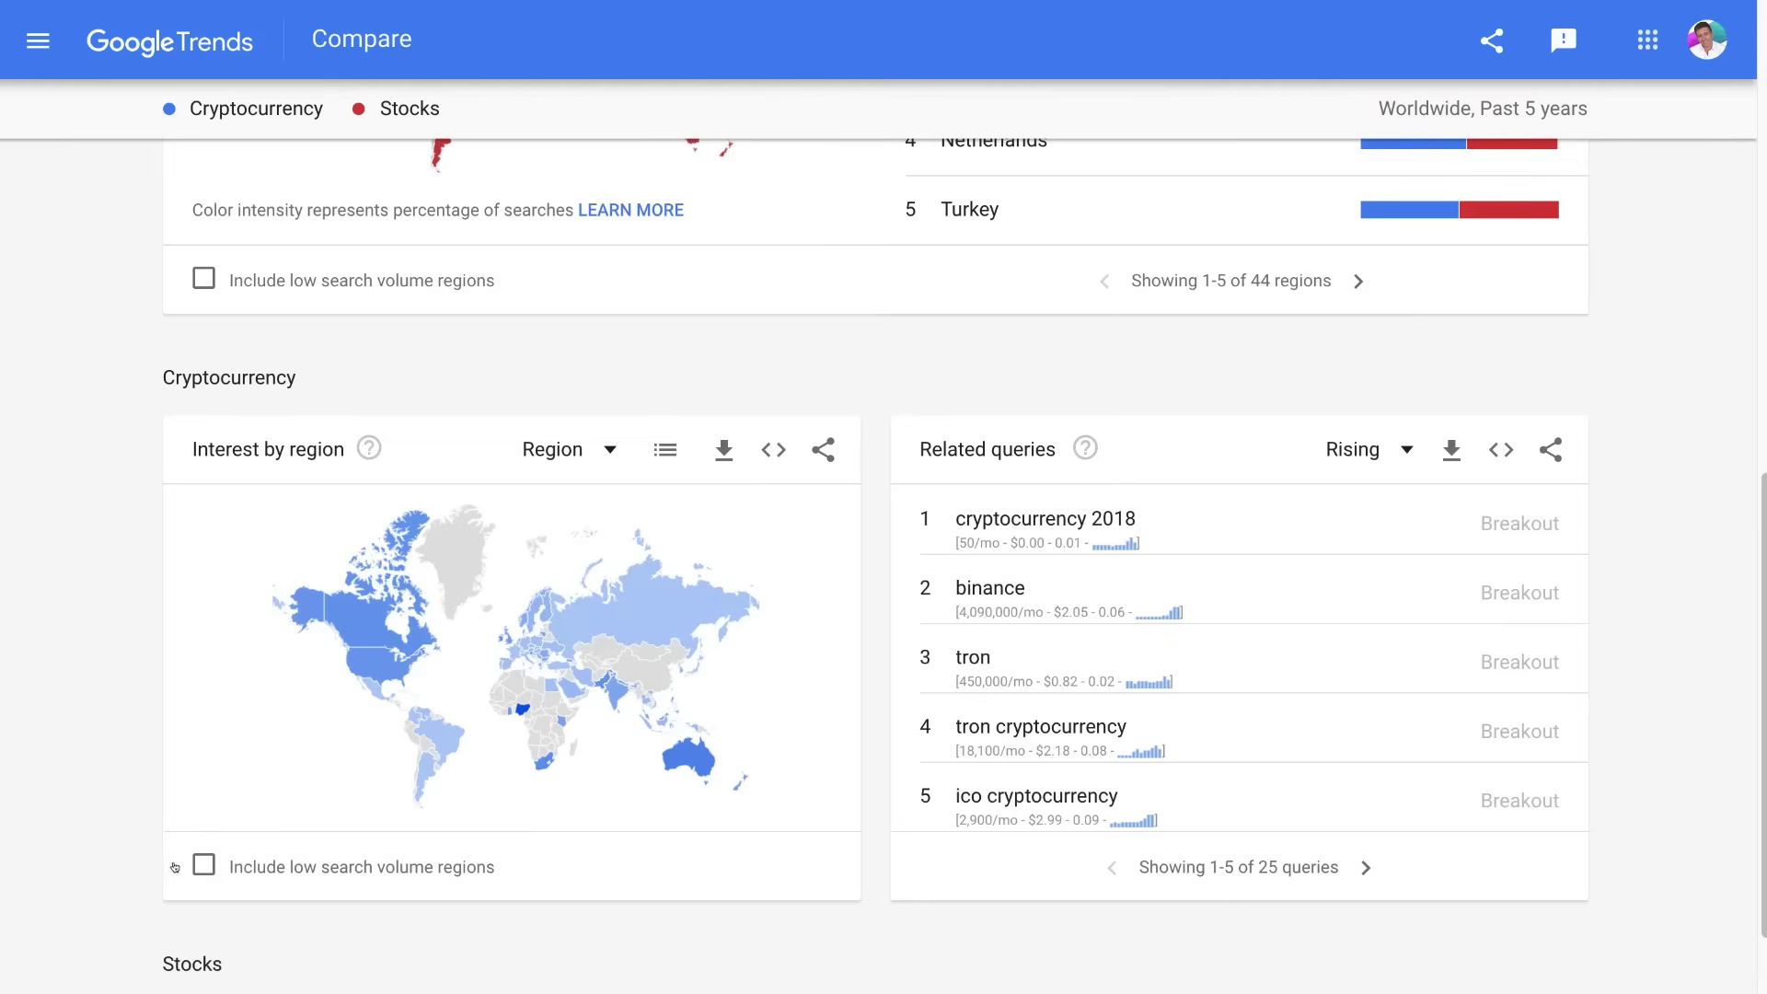
scroll(180, 878, down, 3)
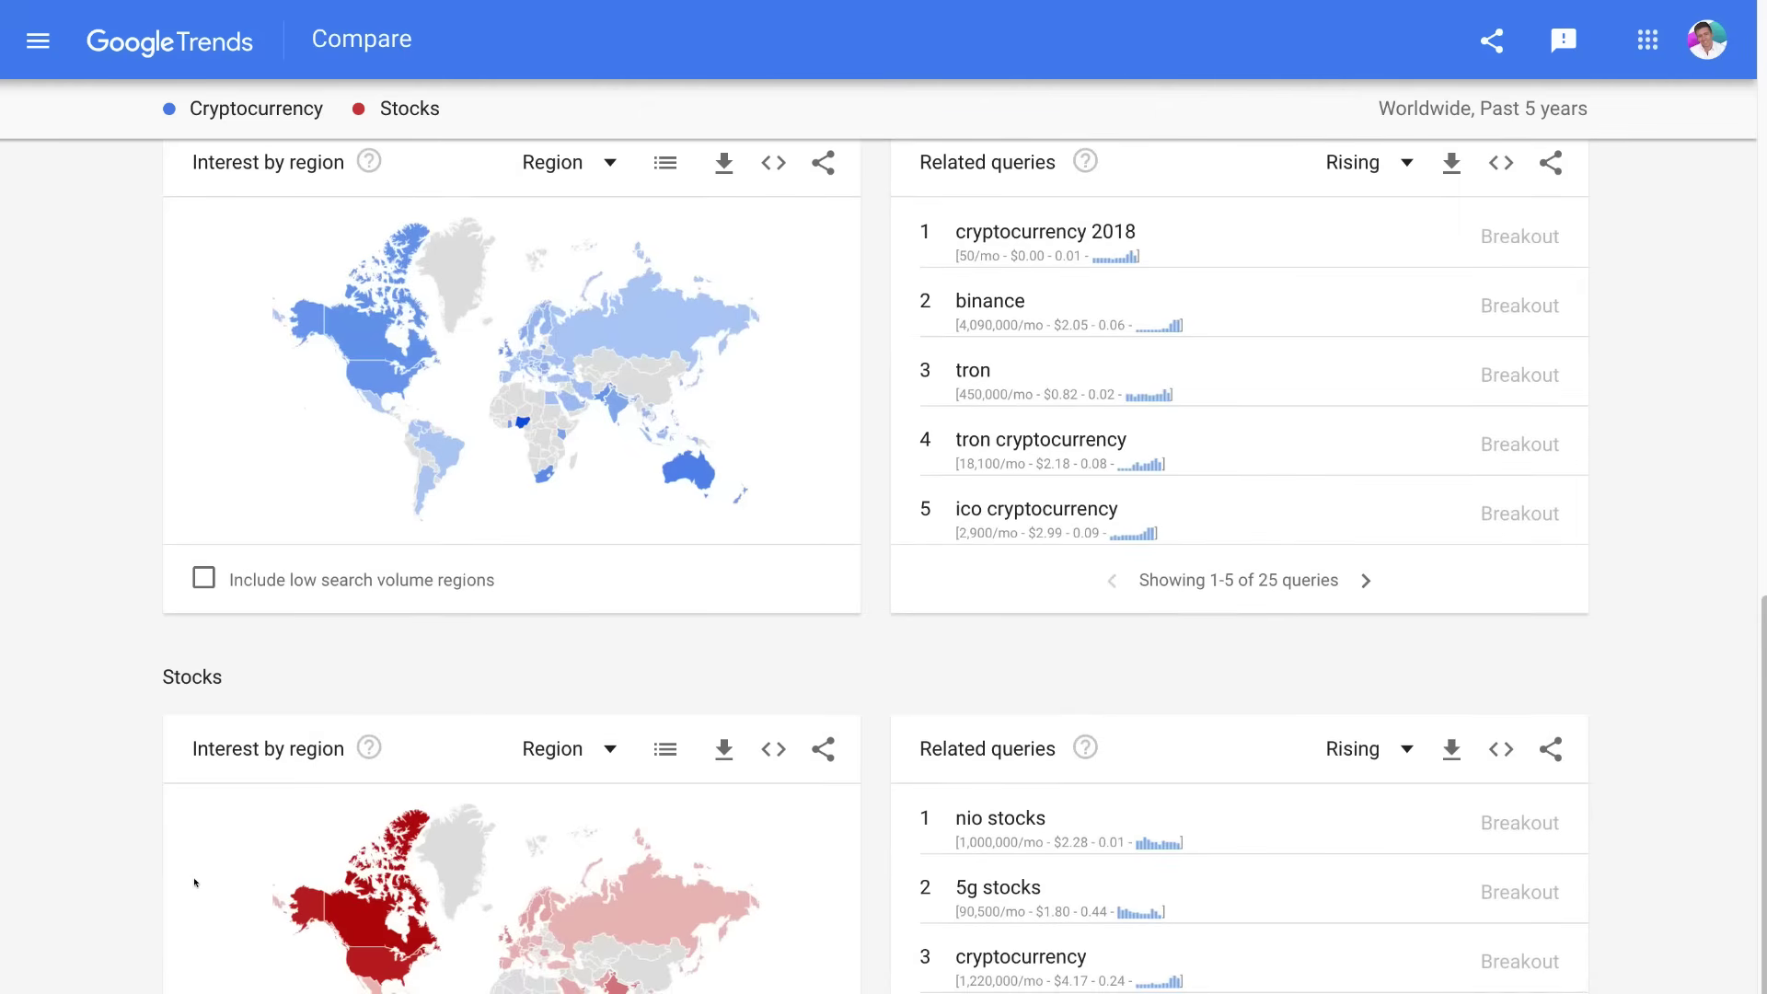
scroll(235, 806, up, 1)
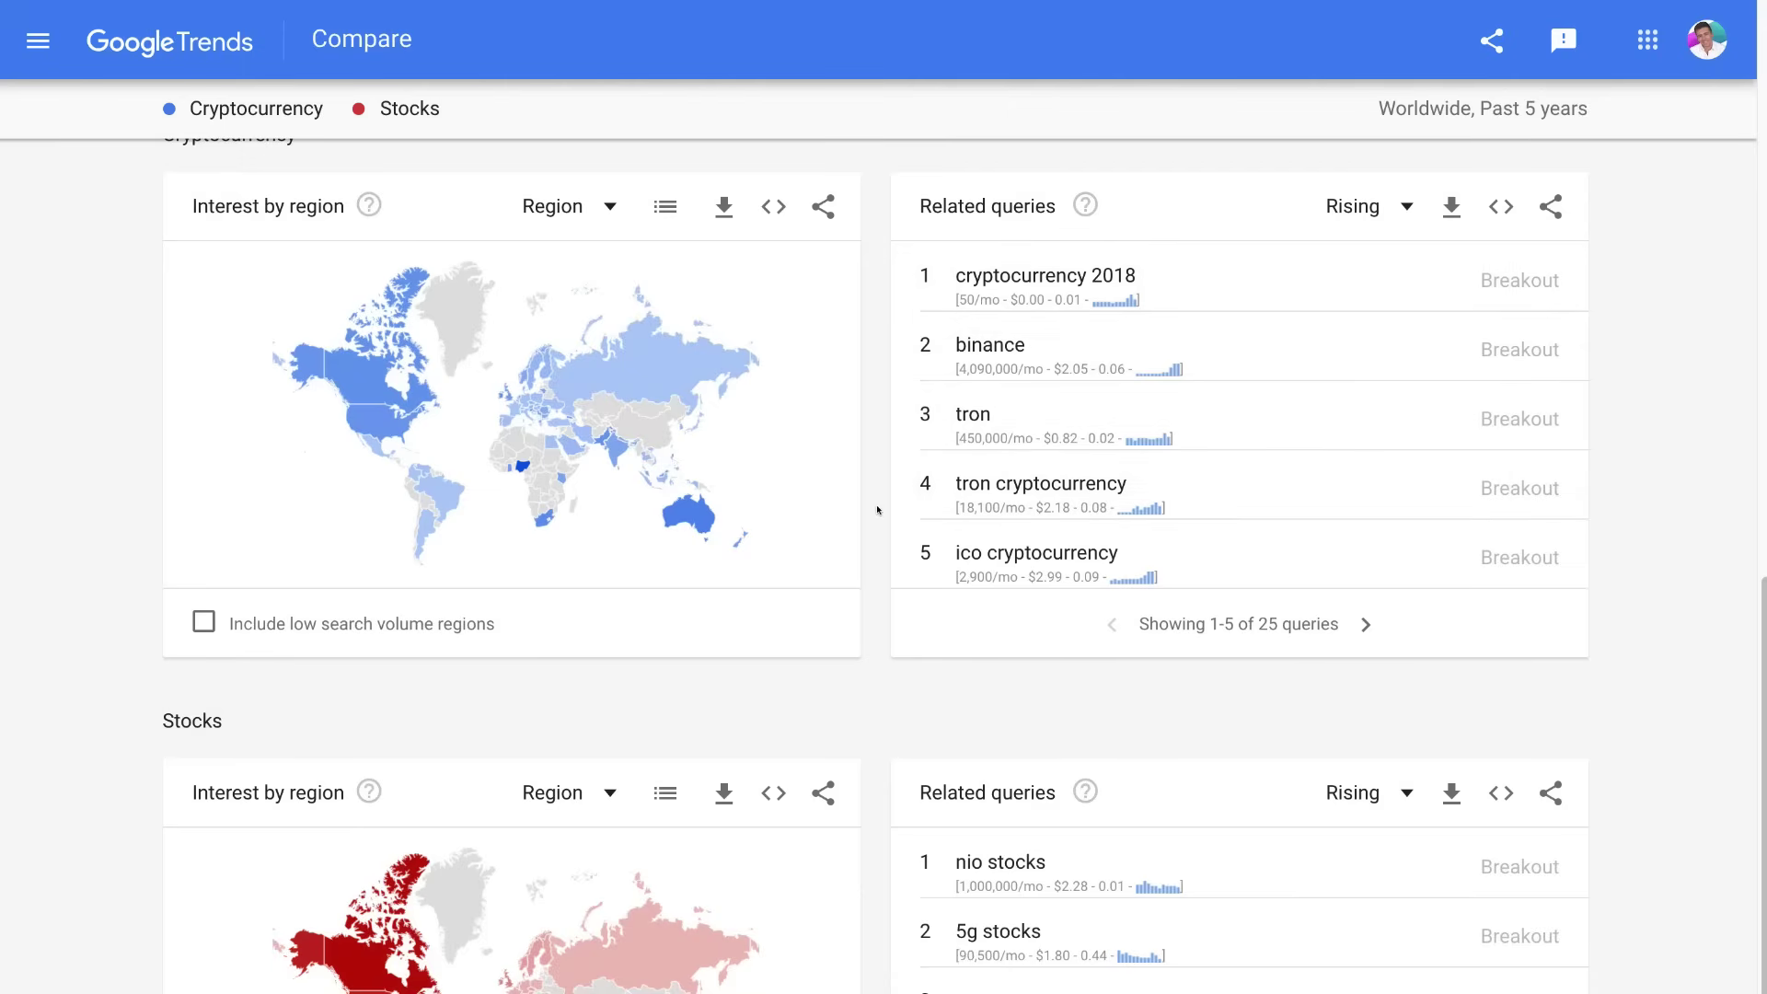
scroll(877, 509, down, 2)
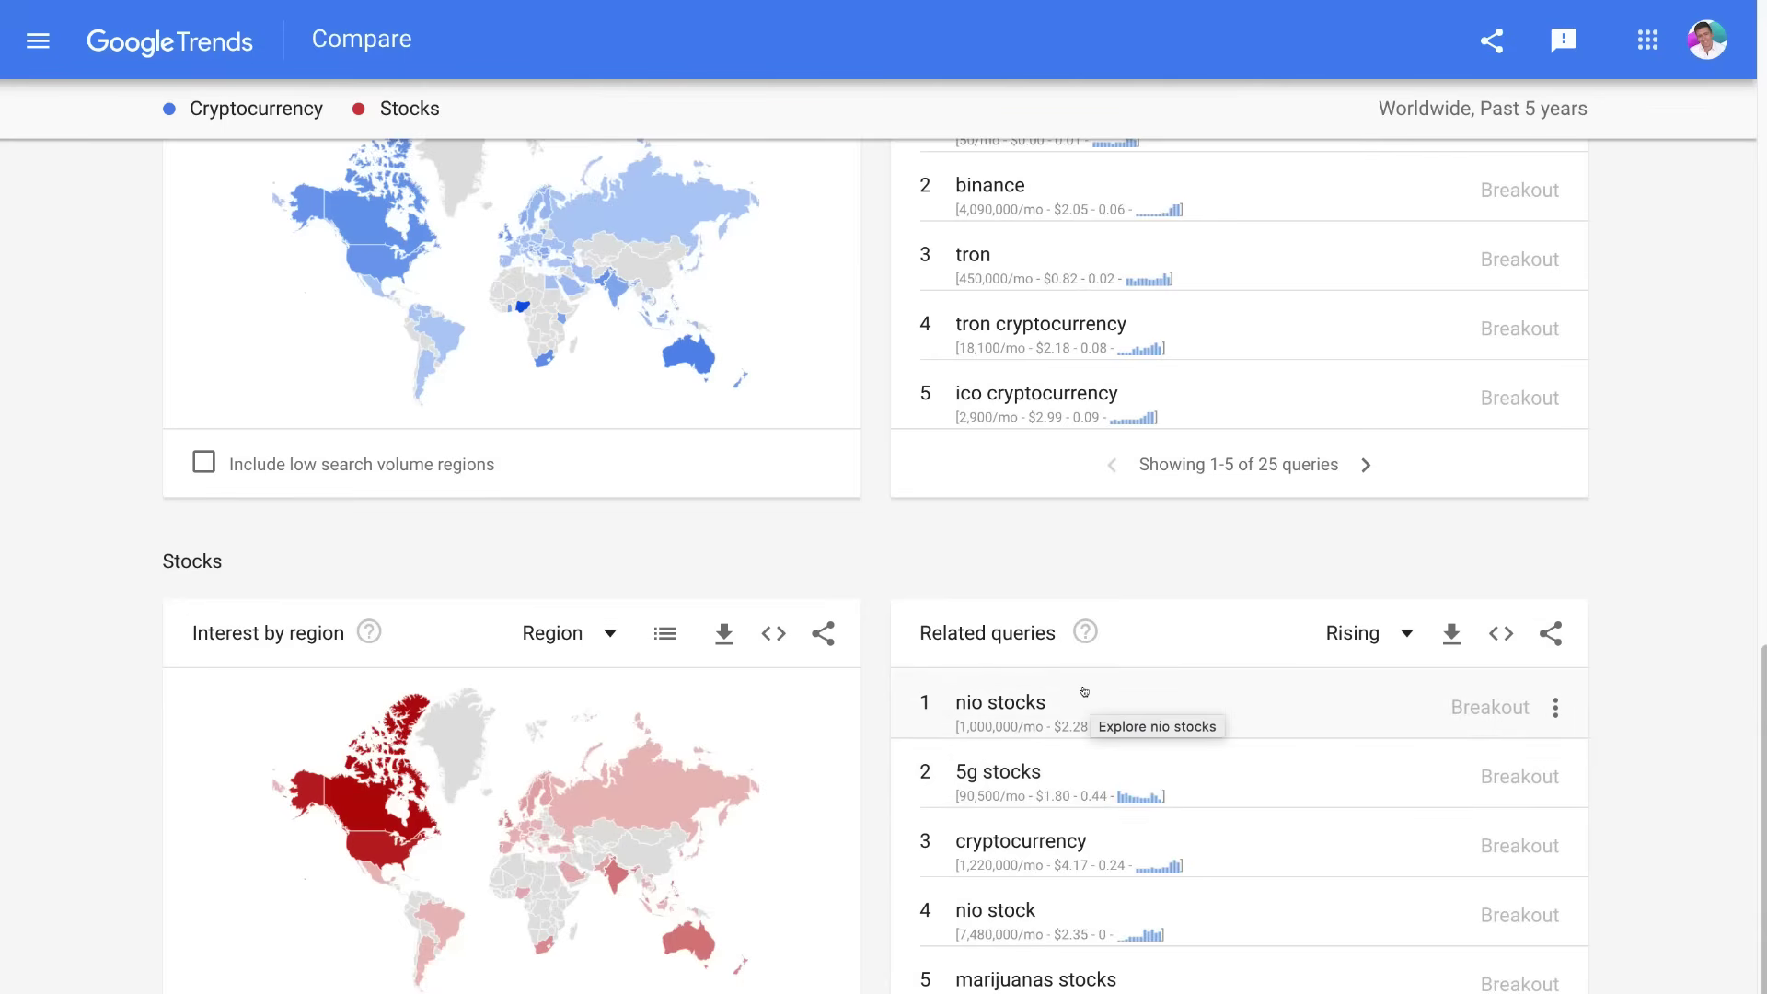
scroll(1084, 691, up, 2)
scroll(1084, 691, down, 2)
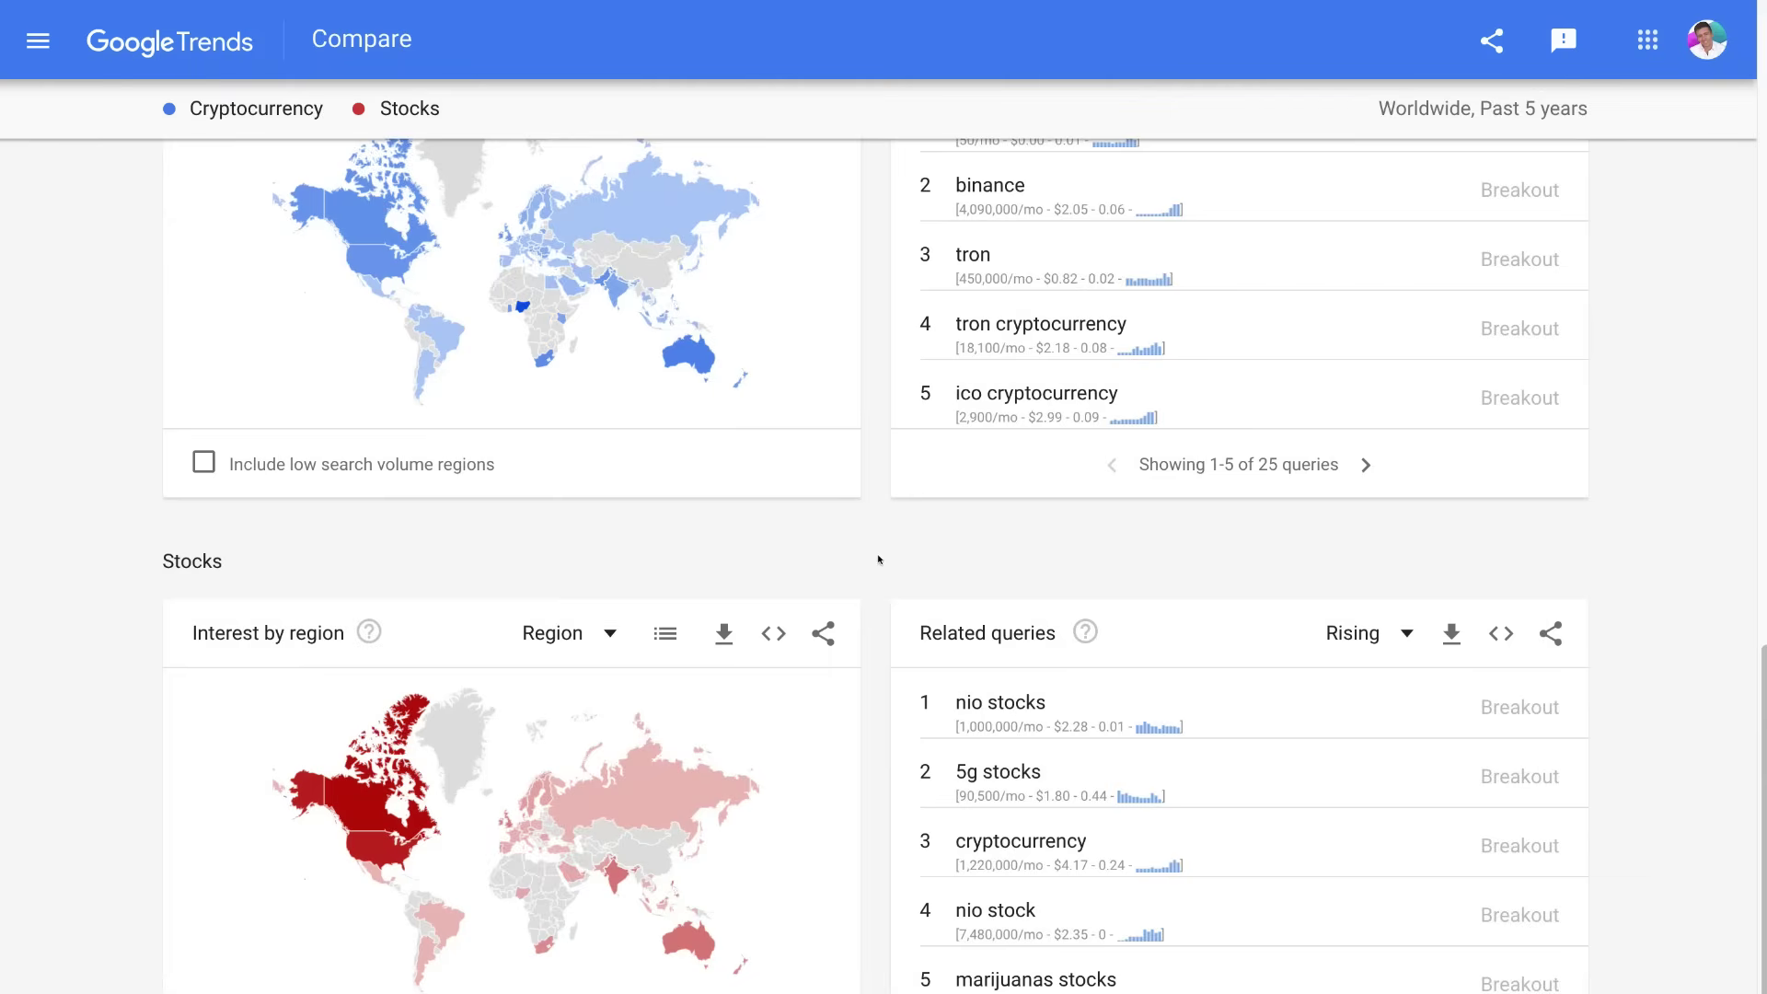
scroll(879, 558, up, 5)
scroll(879, 557, up, 10)
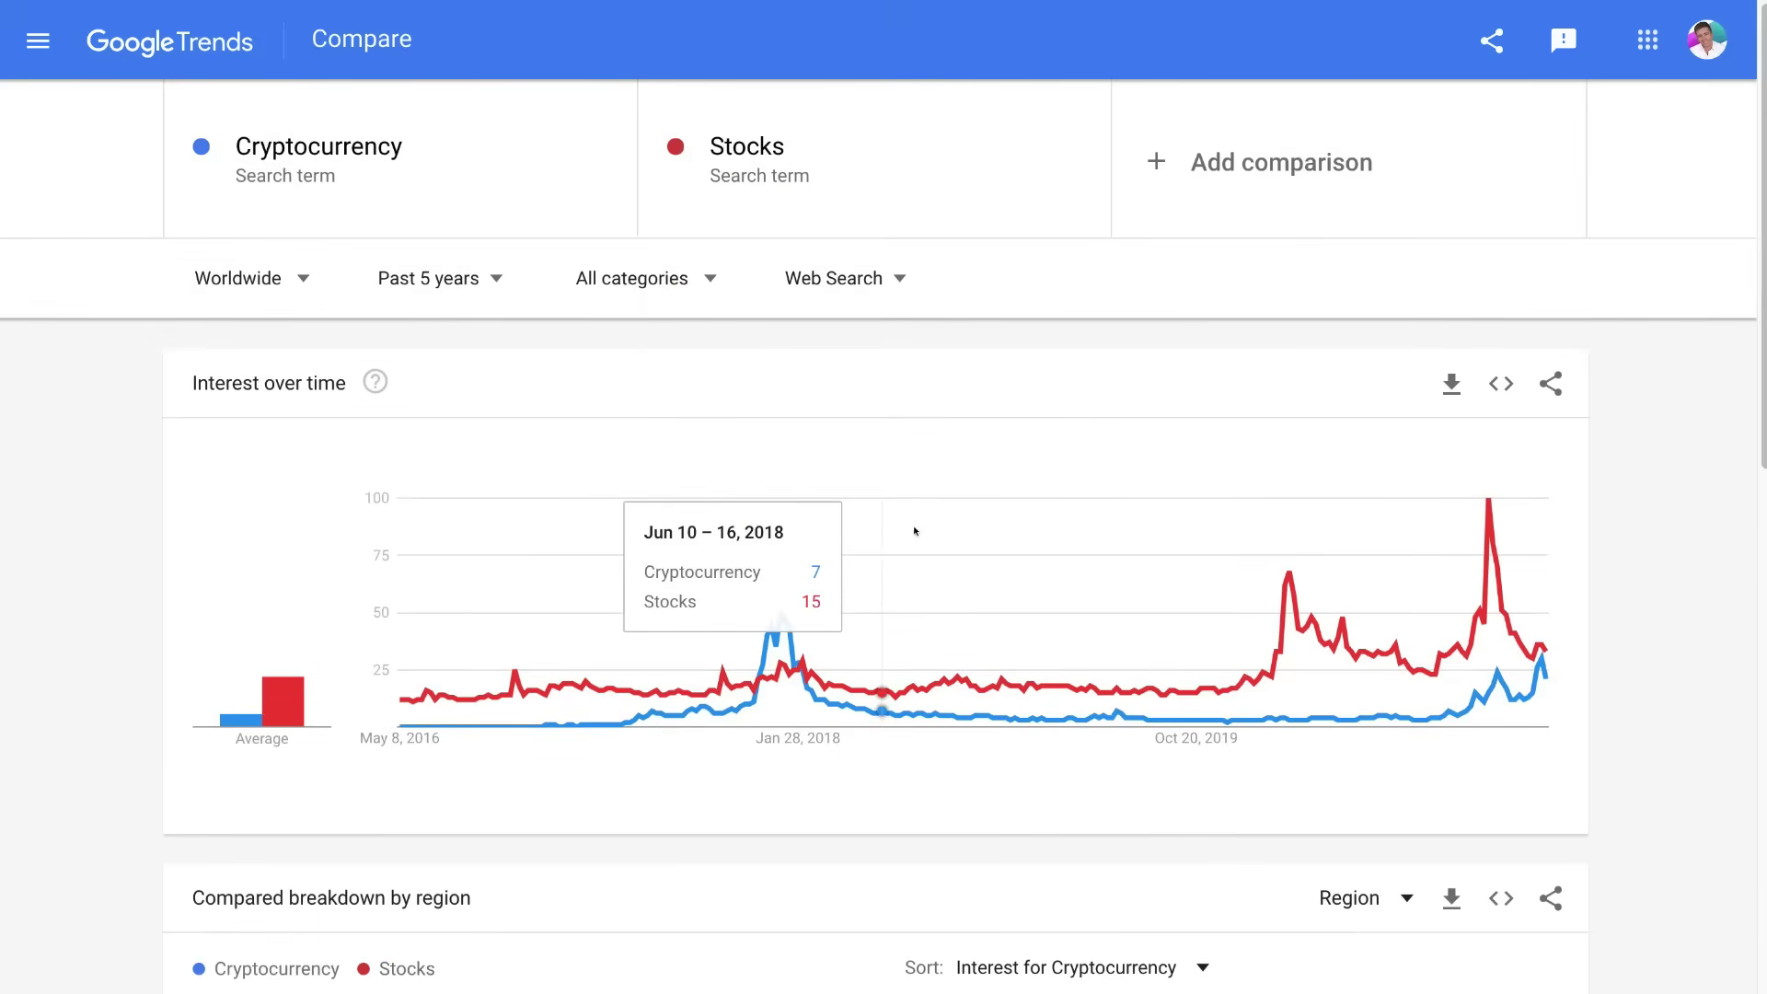